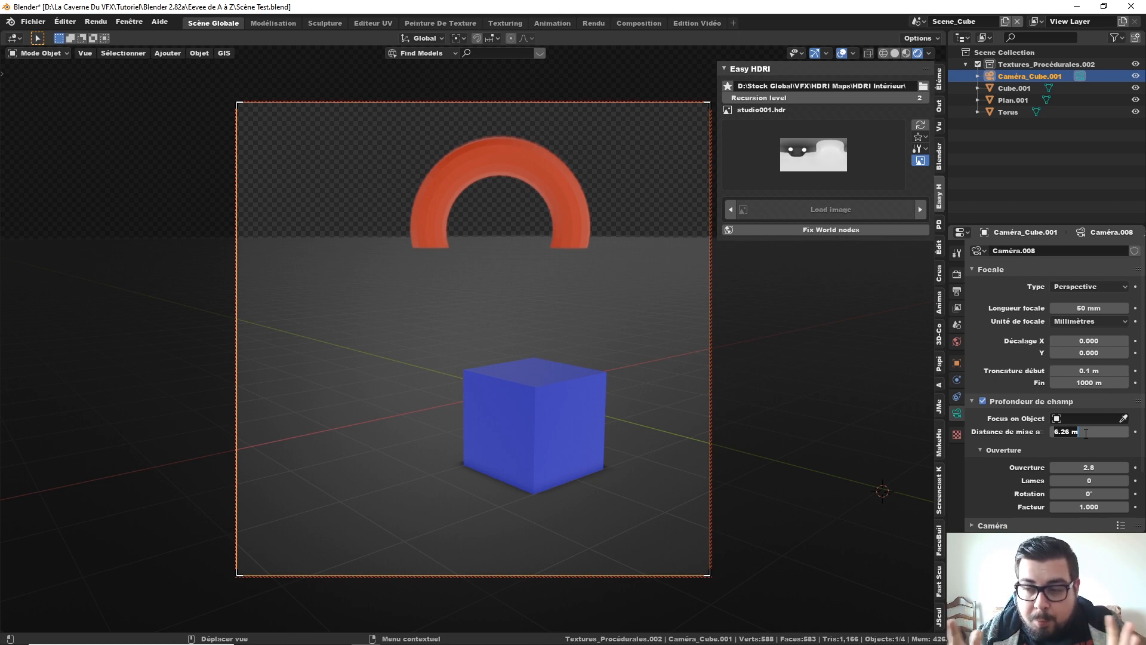
Step: Set the camera's depth-of-field focus distance to 2 m and compare the blur by undoing and redoing the change
type("2")
key("Return")
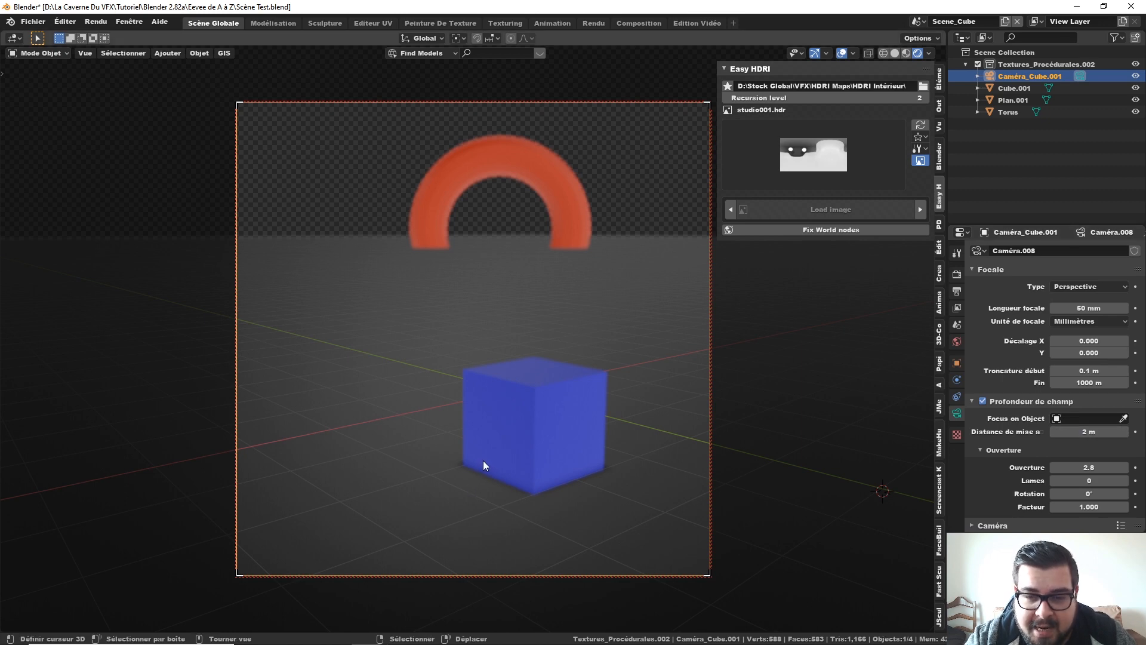
key("ctrl+z")
key("ctrl+z")
key("ctrl+shift+z")
key("ctrl+shift+z")
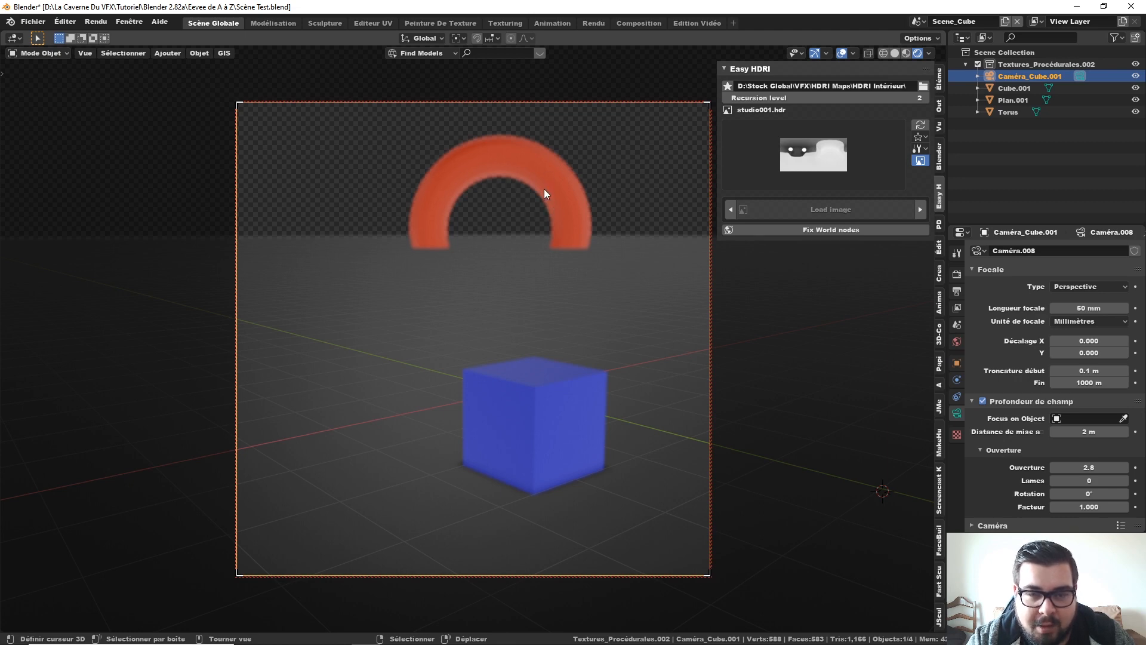
Step: Try Max Size values of 1 px and 2000 px in Eevee's depth-of-field render settings, ending on 100 px
left_click(958, 275)
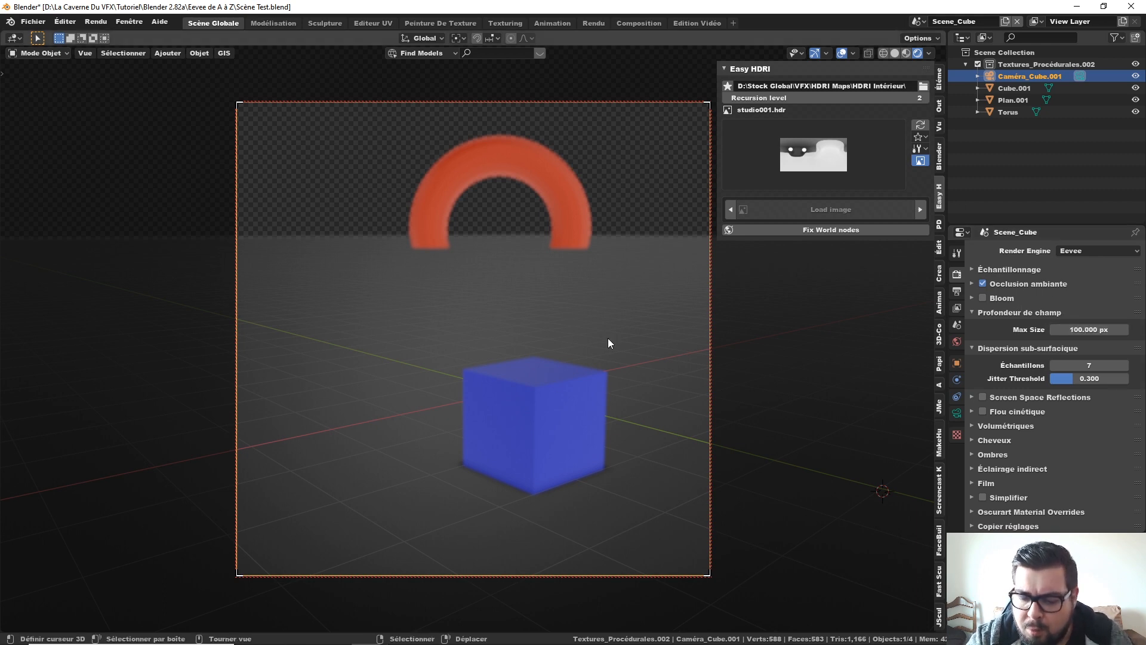
middle_click_drag(609, 339, 645, 356)
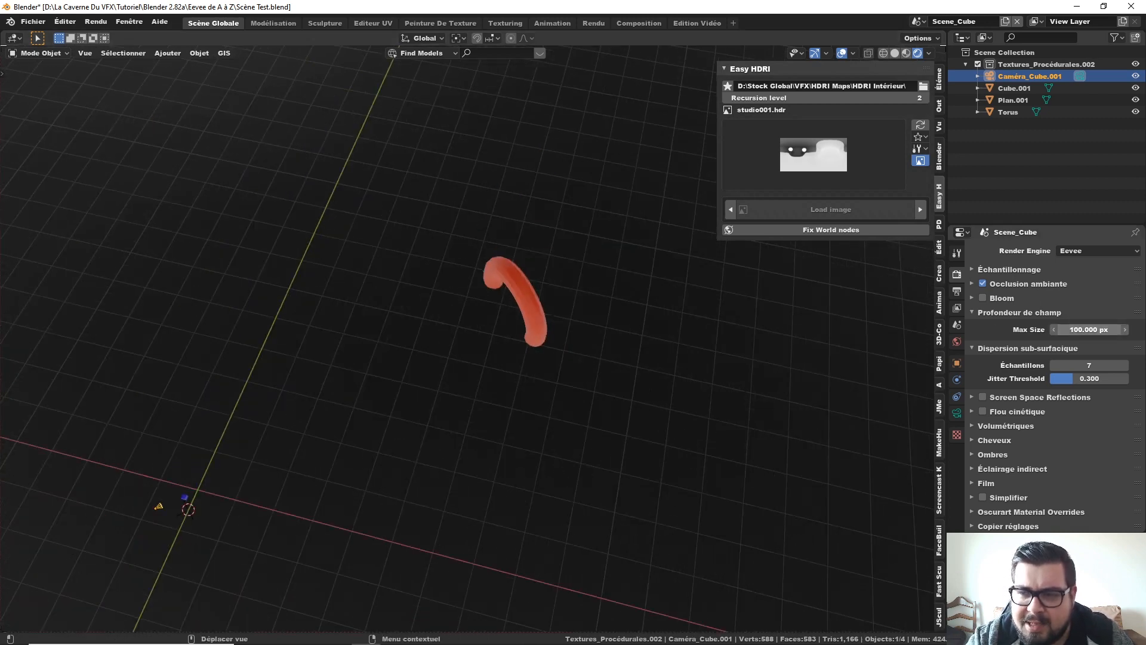
left_click(1093, 329)
type("1")
key("Return")
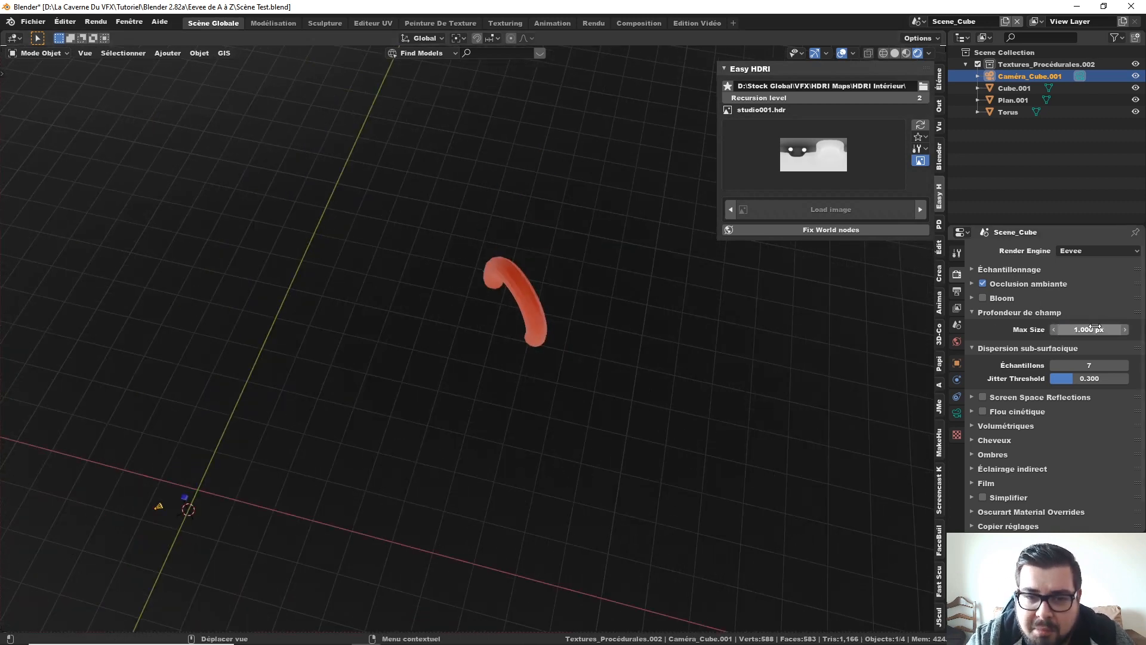
left_click(1089, 329)
type("2000")
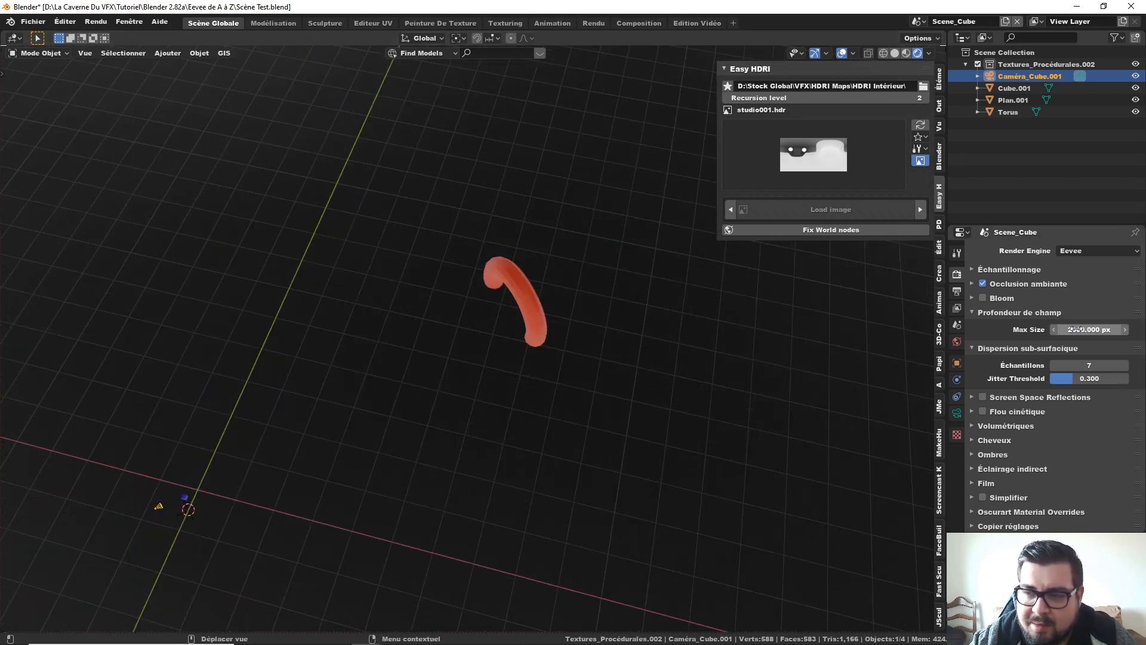
key("Return")
left_click(1080, 329)
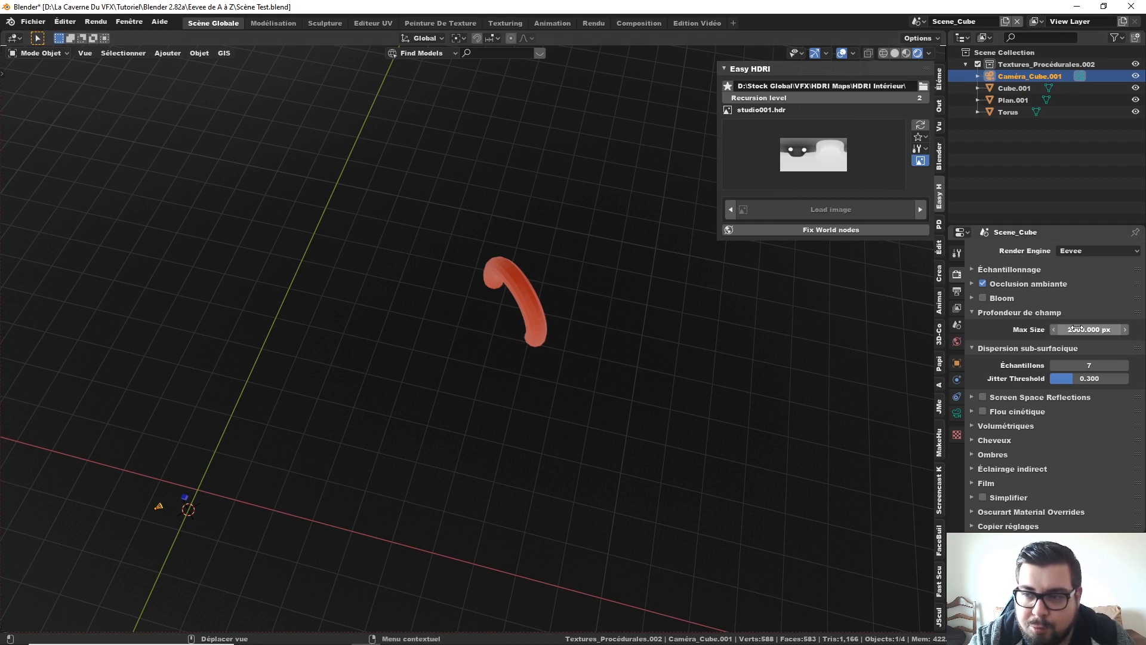
type("100")
key("Return")
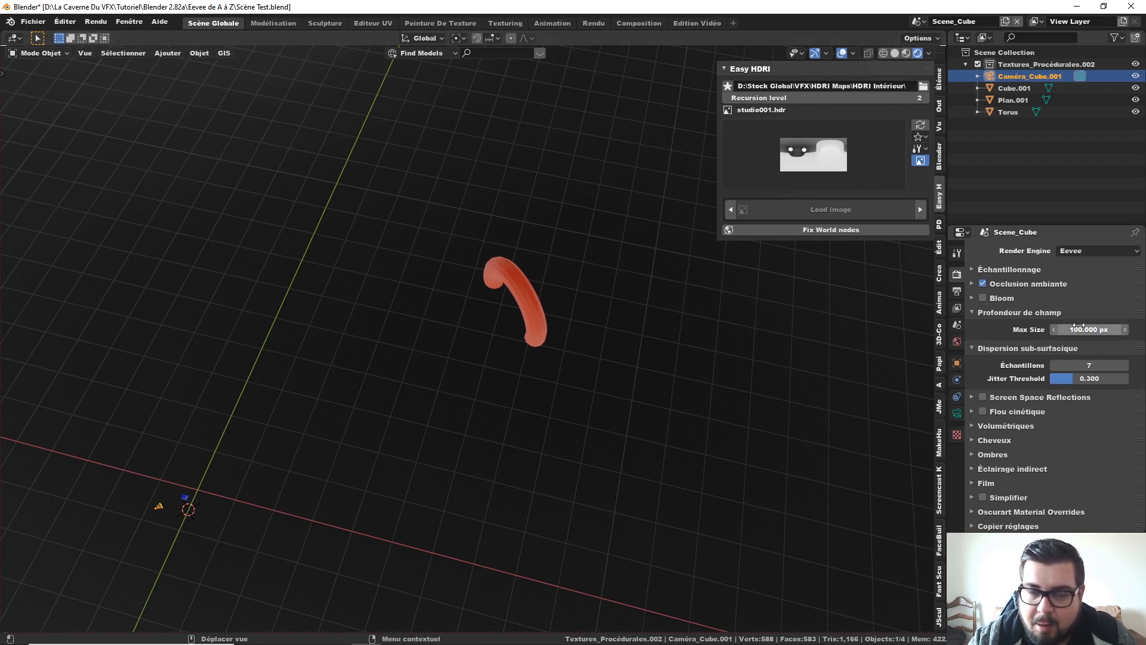
Step: Compare depth-of-field Max Size values of 1 px and 250 px through the camera, ending on 100 px
key("KP_0")
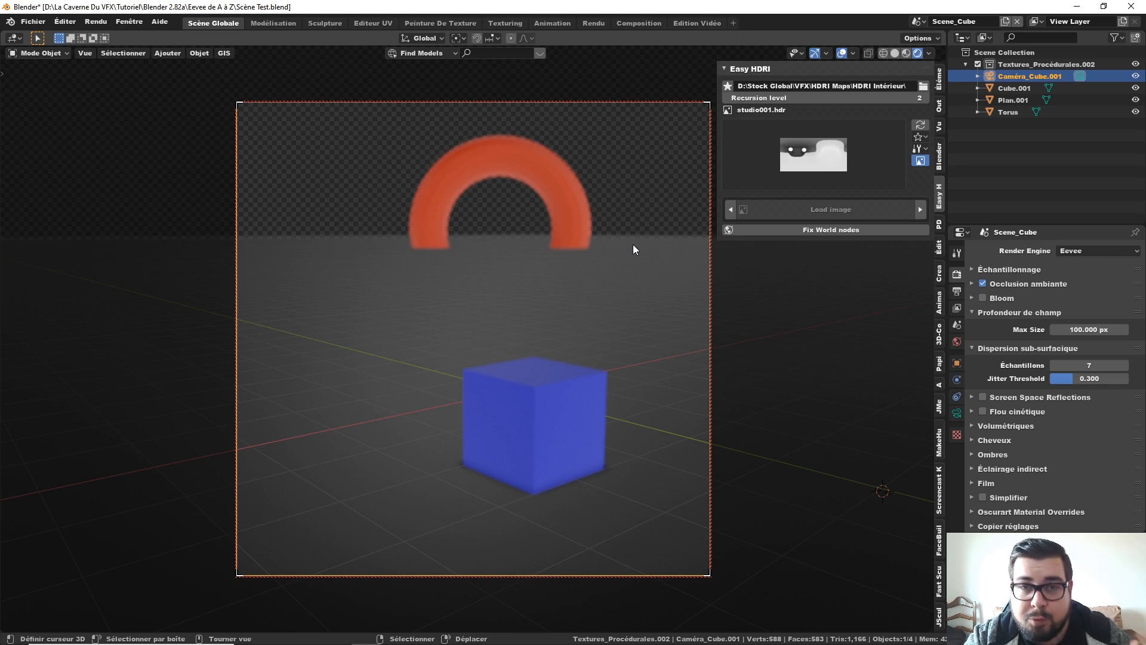
middle_click_drag(621, 257, 107, 389)
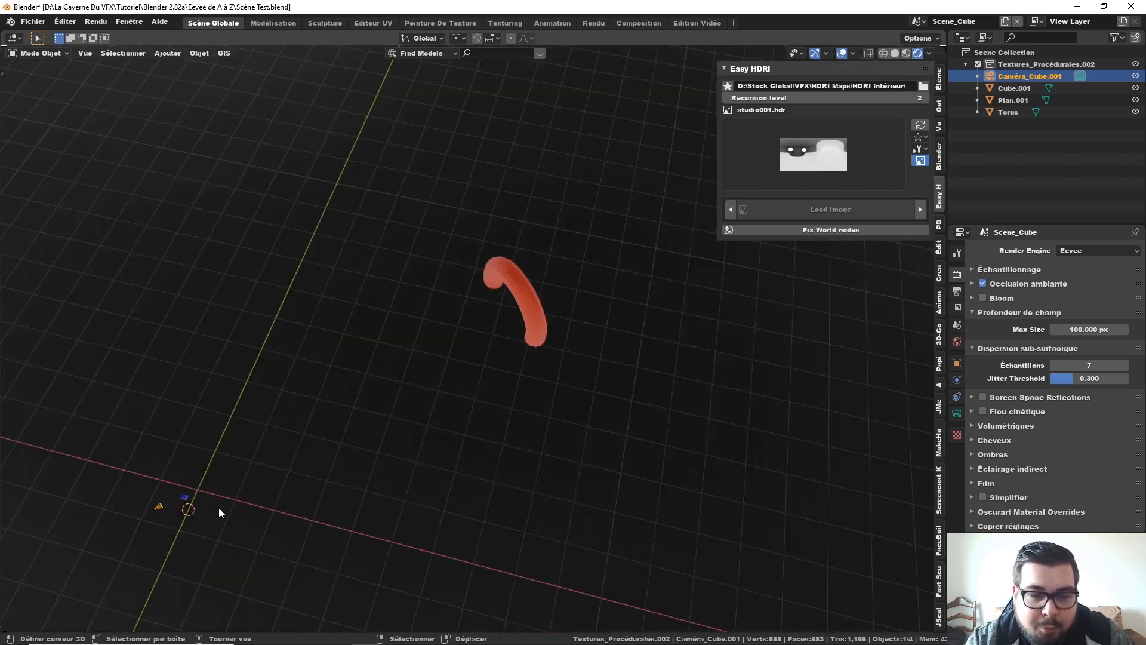
key("KP_0")
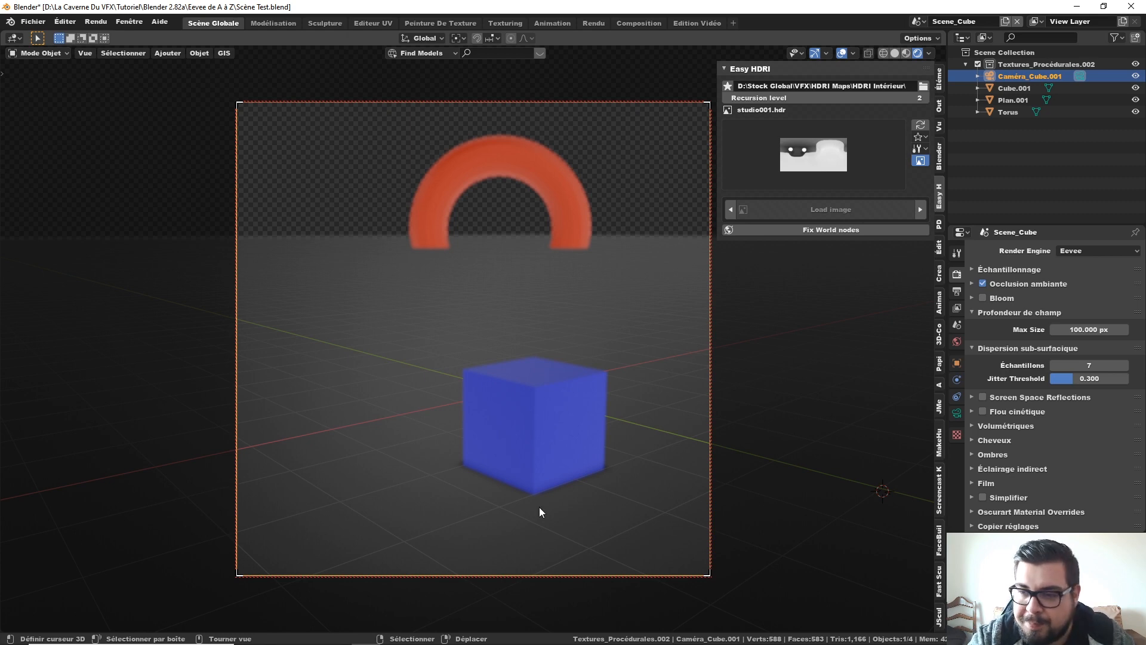
left_click(1093, 330)
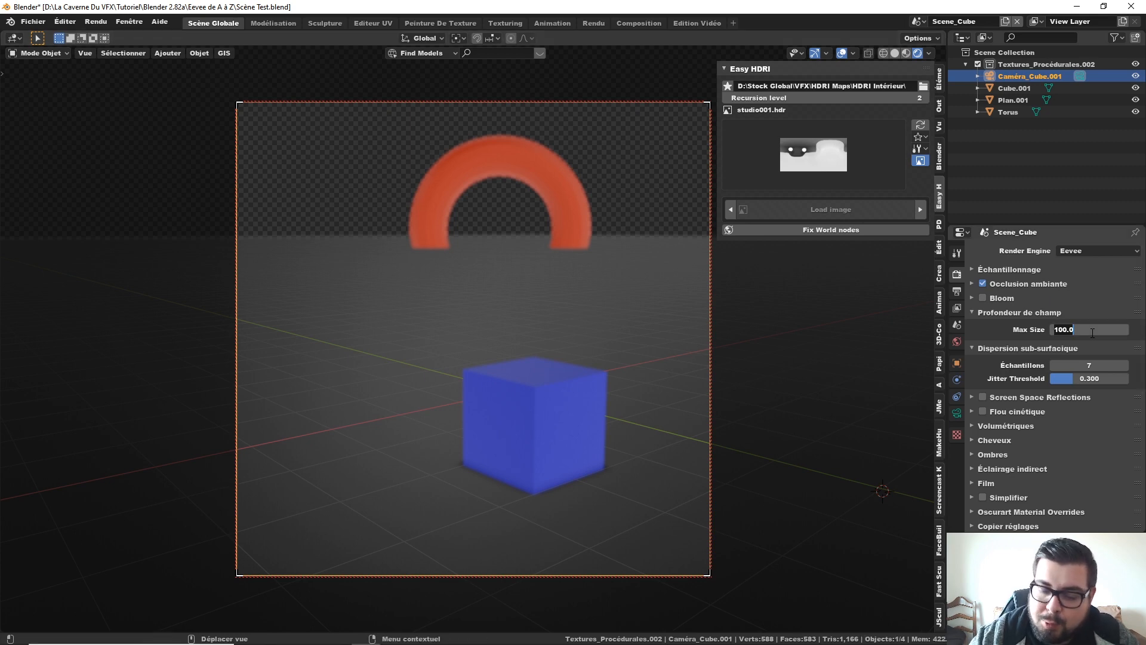
type("1000")
key("Return")
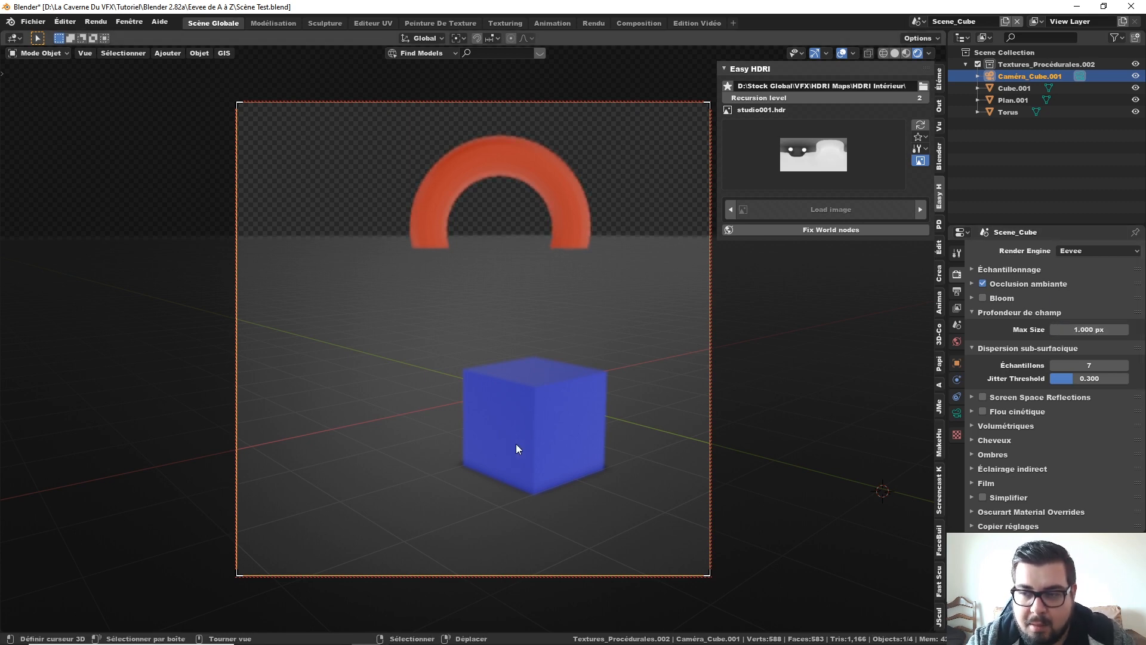
left_click(1080, 327)
type("250")
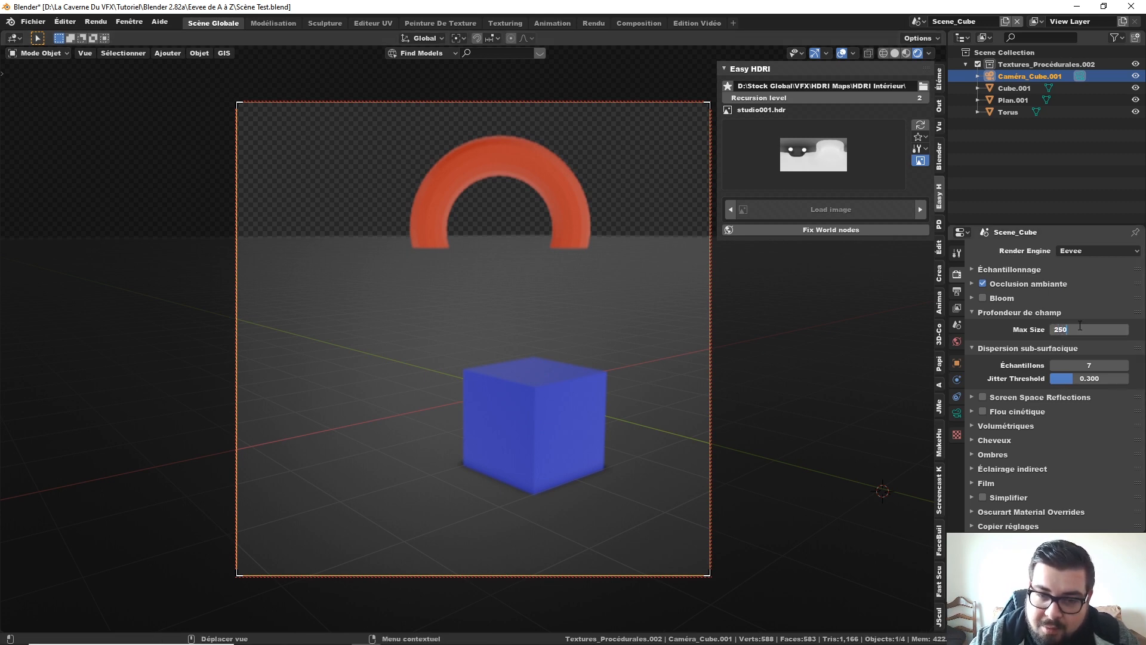
key("Return")
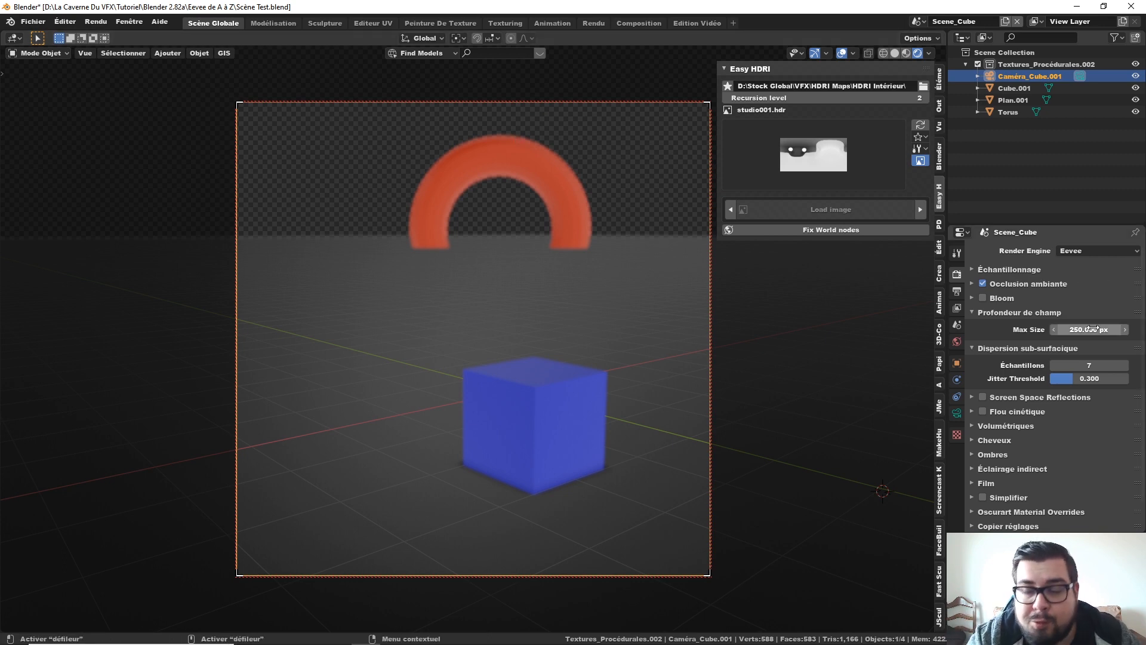
left_click_drag(1092, 330, 1060, 329)
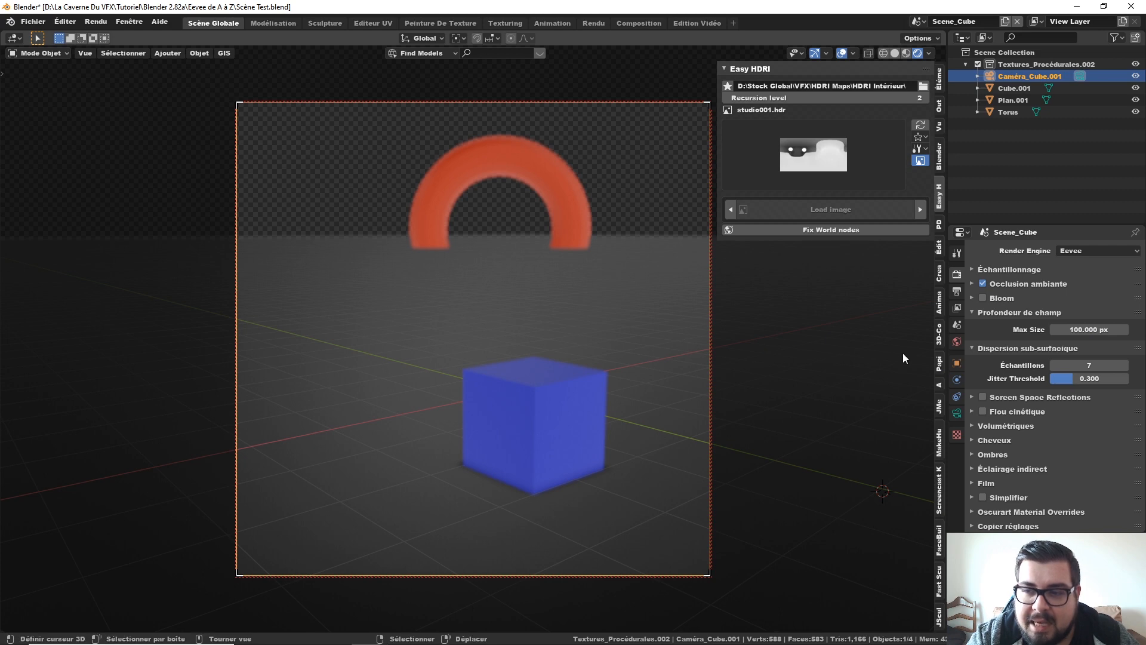
left_click(957, 414)
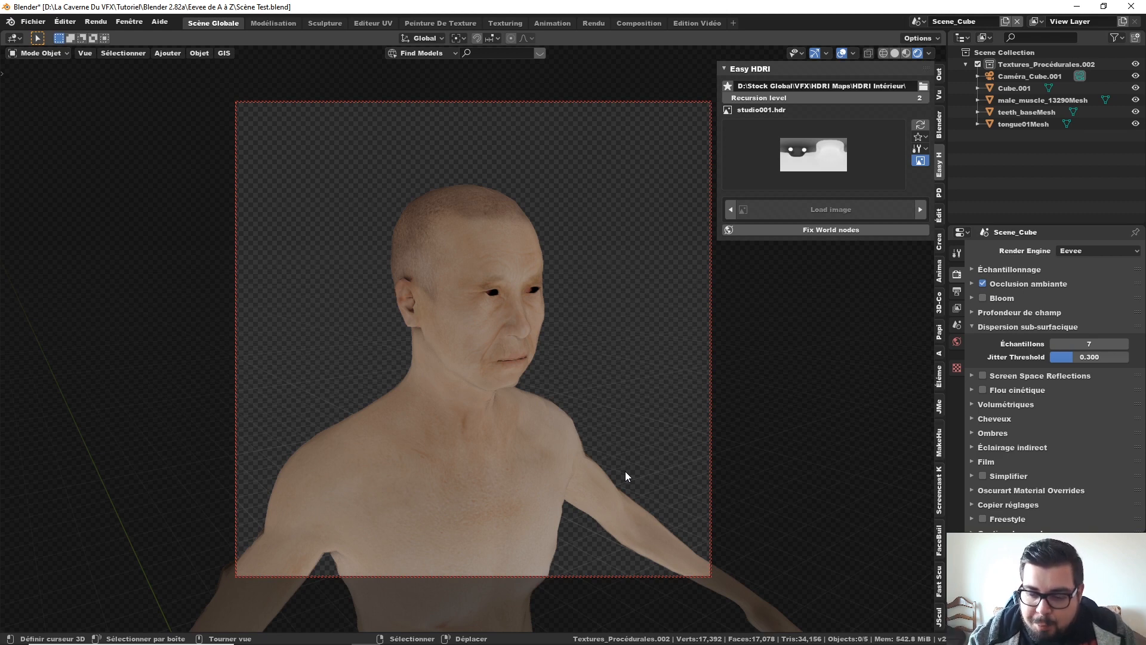
Step: Select the male body mesh and display its object material nodes instead of the World nodes in the Texturing workspace
left_click(505, 23)
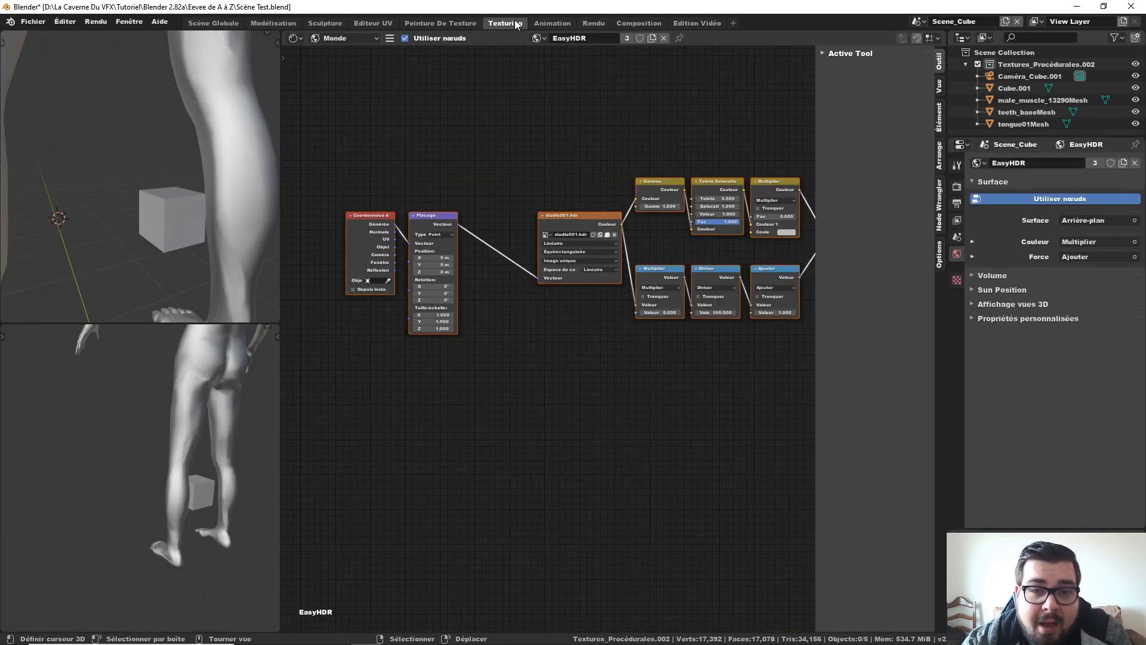
right_click(229, 117)
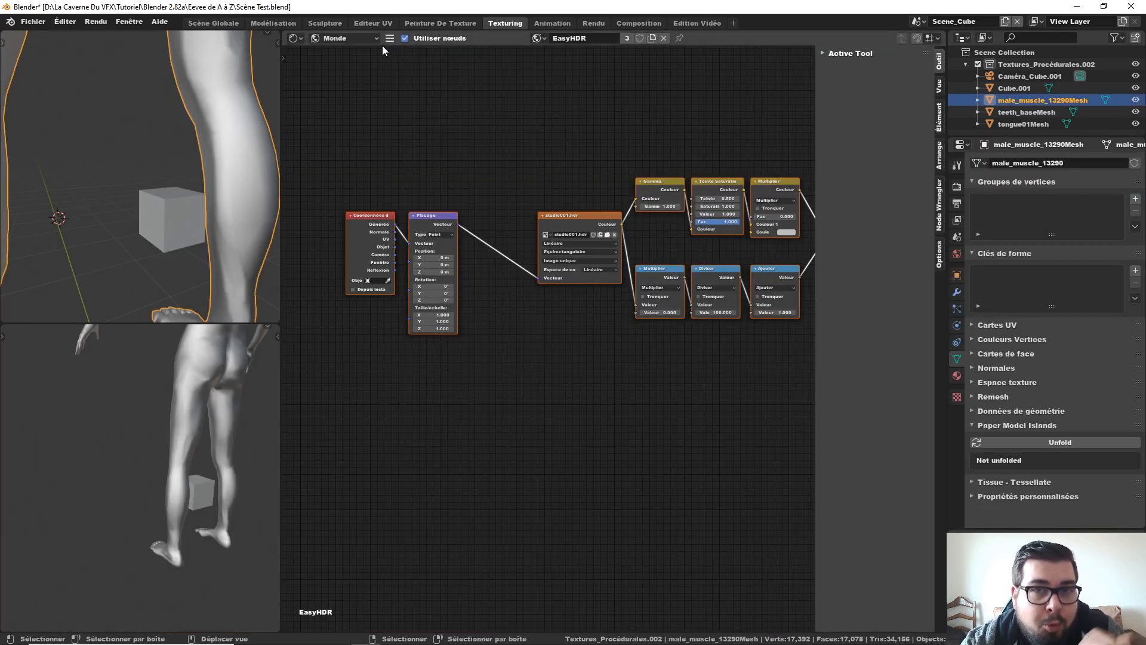
left_click(229, 25)
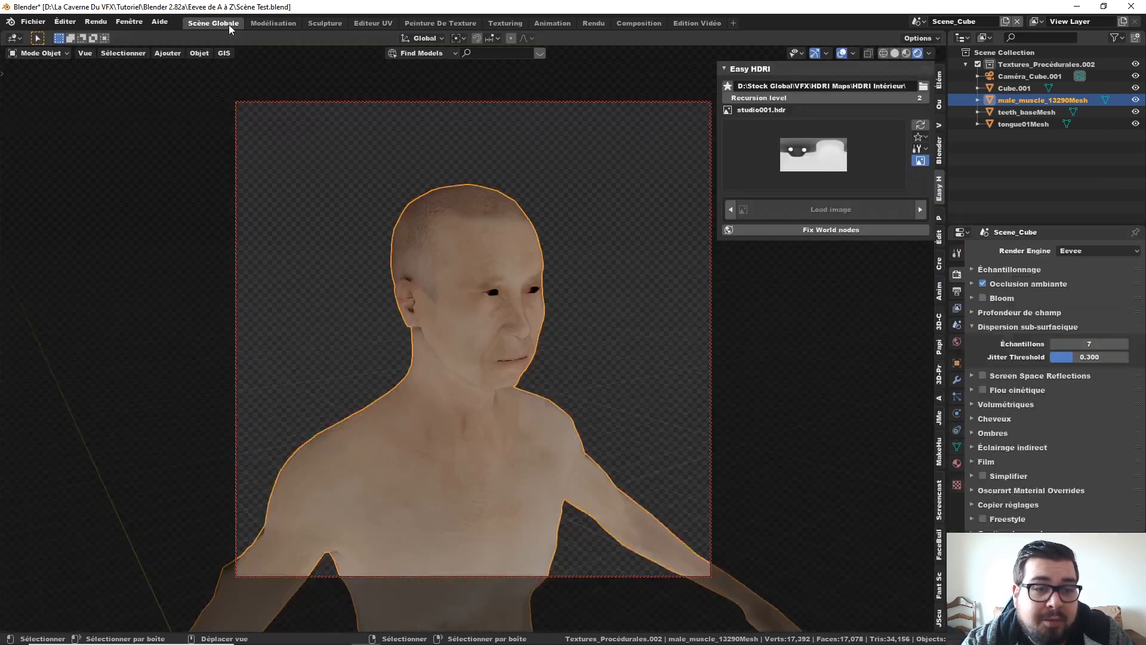
left_click(505, 23)
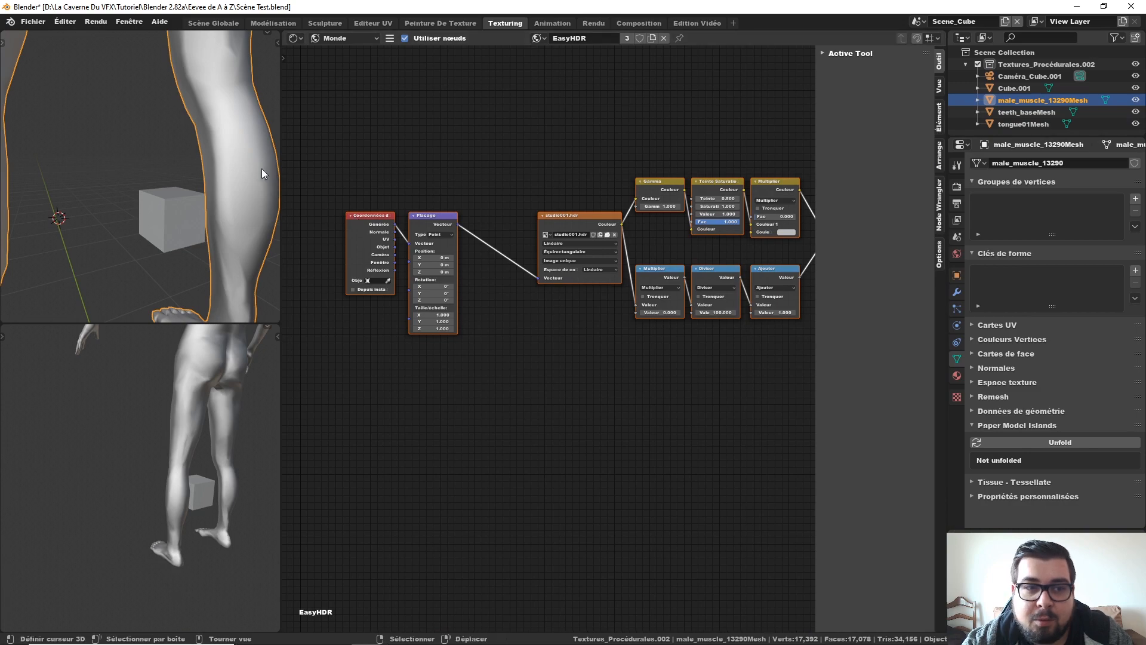
left_click(358, 39)
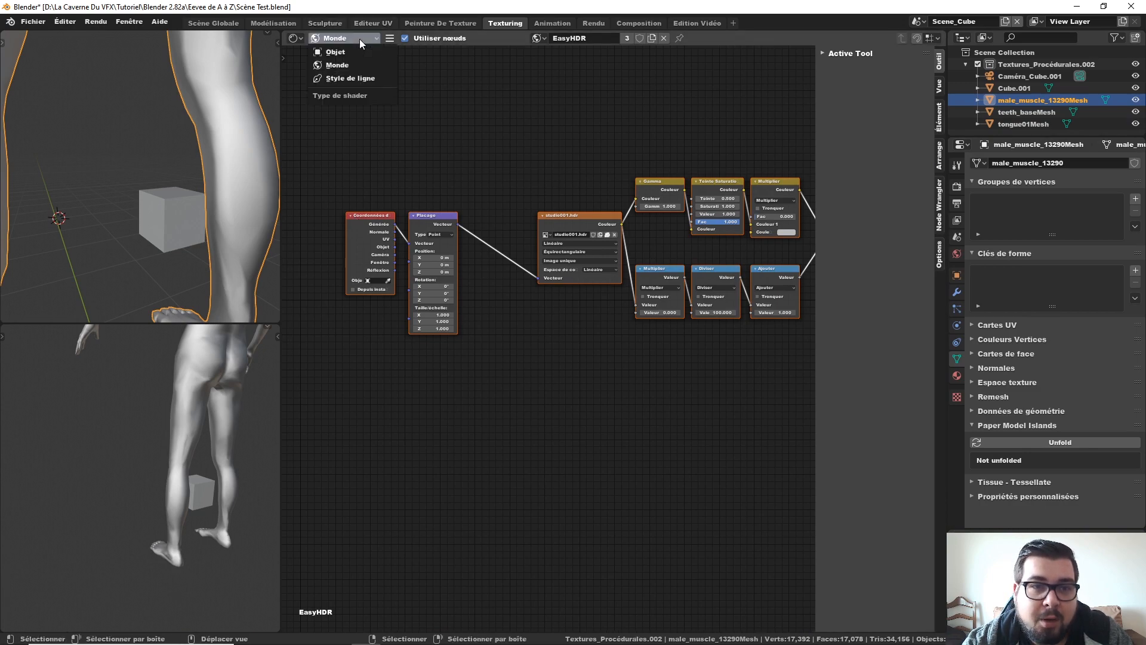
left_click(350, 52)
scroll(446, 157, "down", 1)
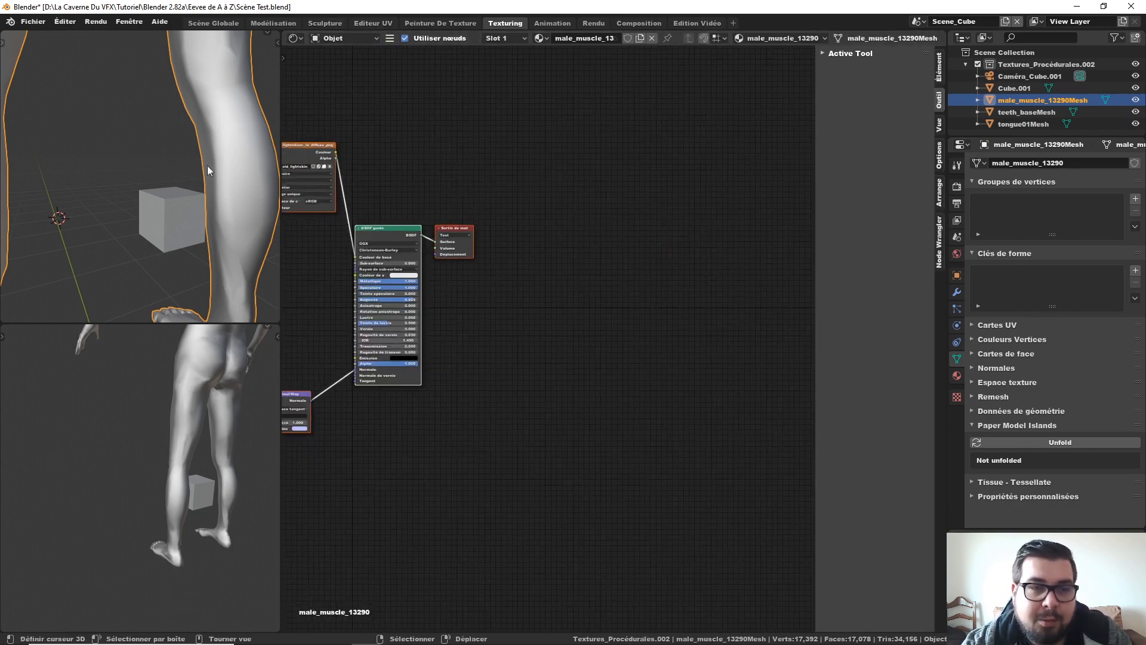
Step: Frame the character's head and shoulders in the upper Texturing viewport and switch it to rendered shading
scroll(192, 166, "up", 4)
key("KP_0")
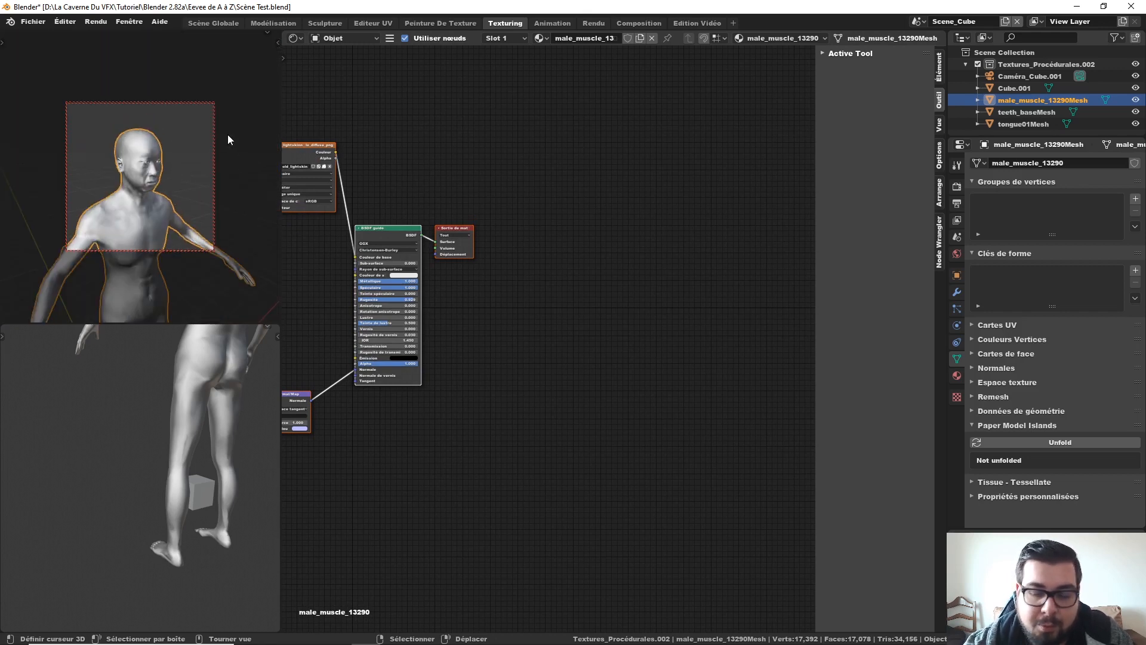
key("KP_0")
scroll(227, 134, "down", 3)
middle_click_drag(228, 134, 30, 144)
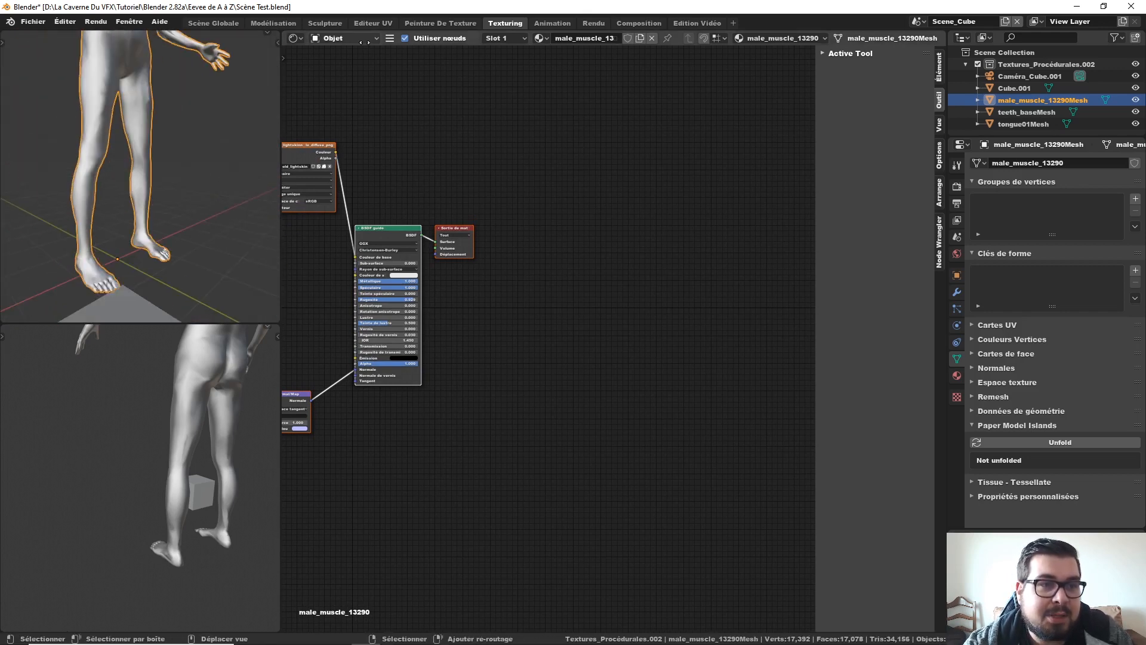
mouse_move(165, 76)
middle_mouse_down("shift")
mouse_move(169, 292)
mouse_move(156, 142)
middle_mouse_up("shift")
scroll(150, 139, "up", 7)
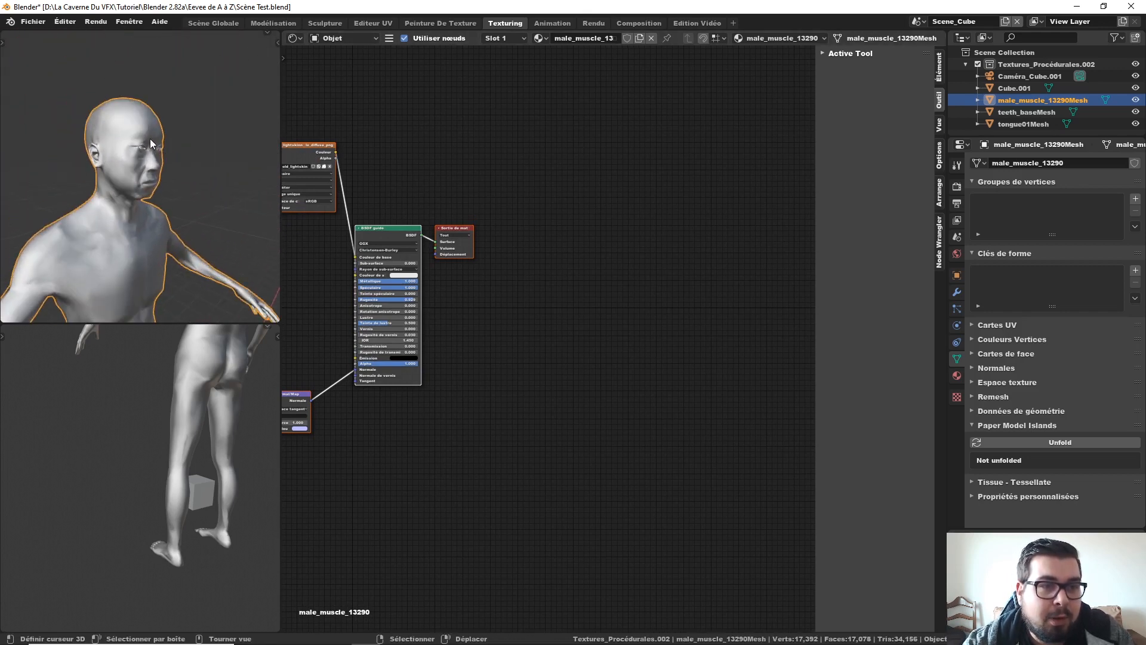
key("shift+z")
middle_click_drag(163, 92, 165, 100)
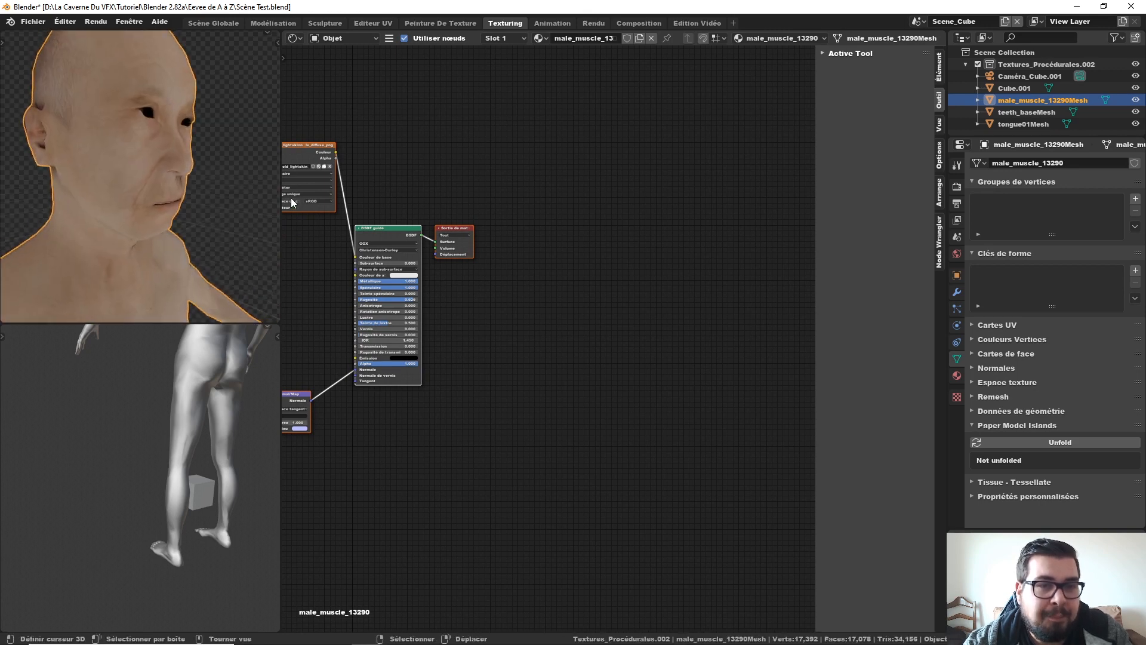
Step: Move the diffuse image texture node farther from the Principled BSDF and remove the normal map node
left_click_drag(444, 140, 399, 134)
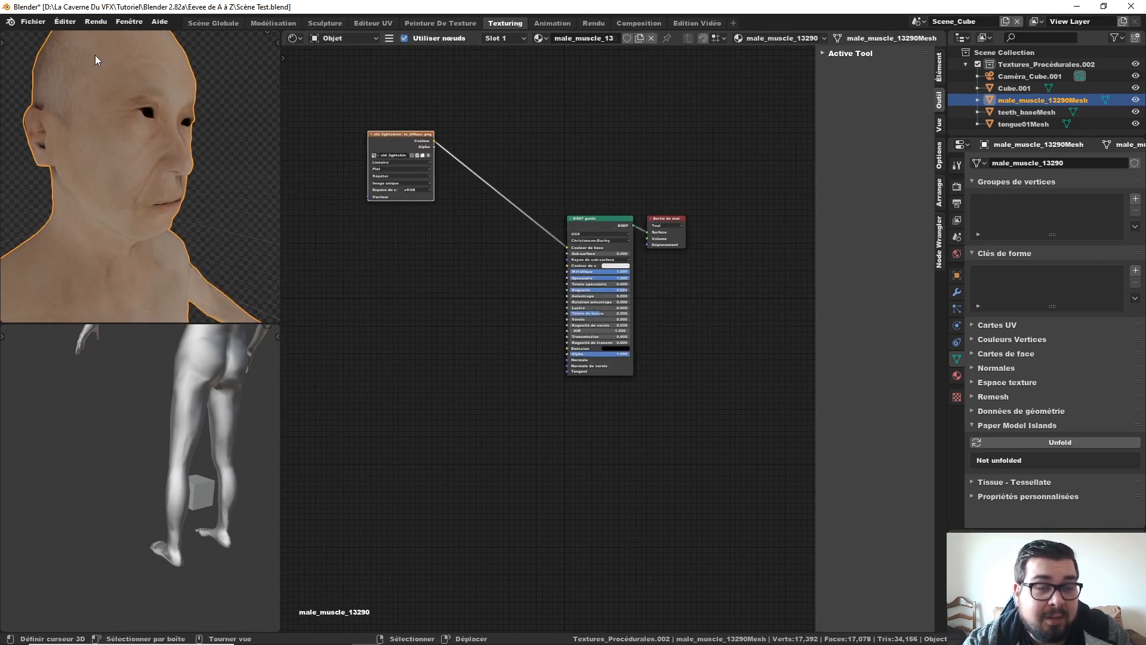
middle_click_drag(360, 178, 364, 186)
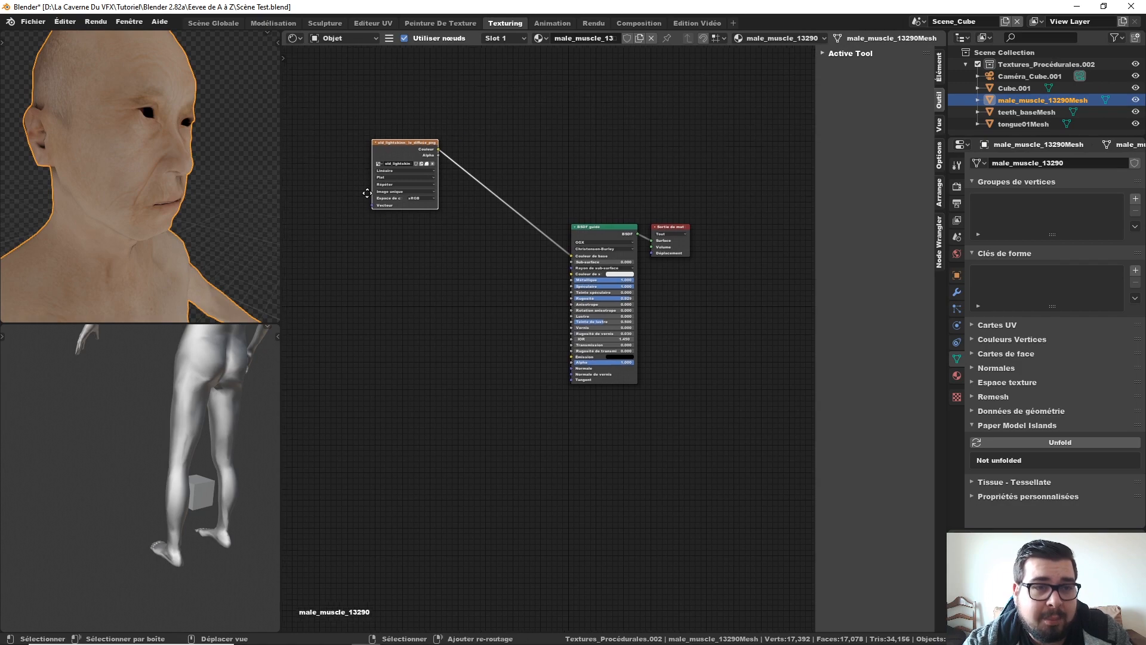
scroll(429, 247, "up", 1)
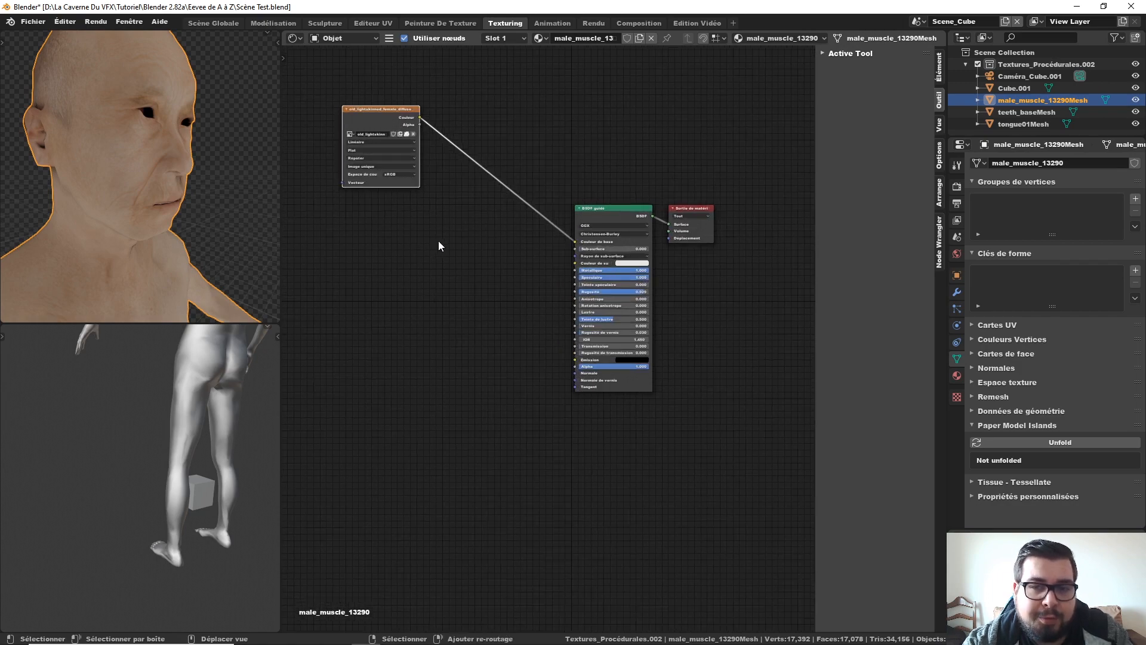
middle_click_drag(438, 241, 511, 302)
middle_click_drag(607, 291, 503, 290)
scroll(536, 308, "up", 2)
scroll(535, 312, "up", 1)
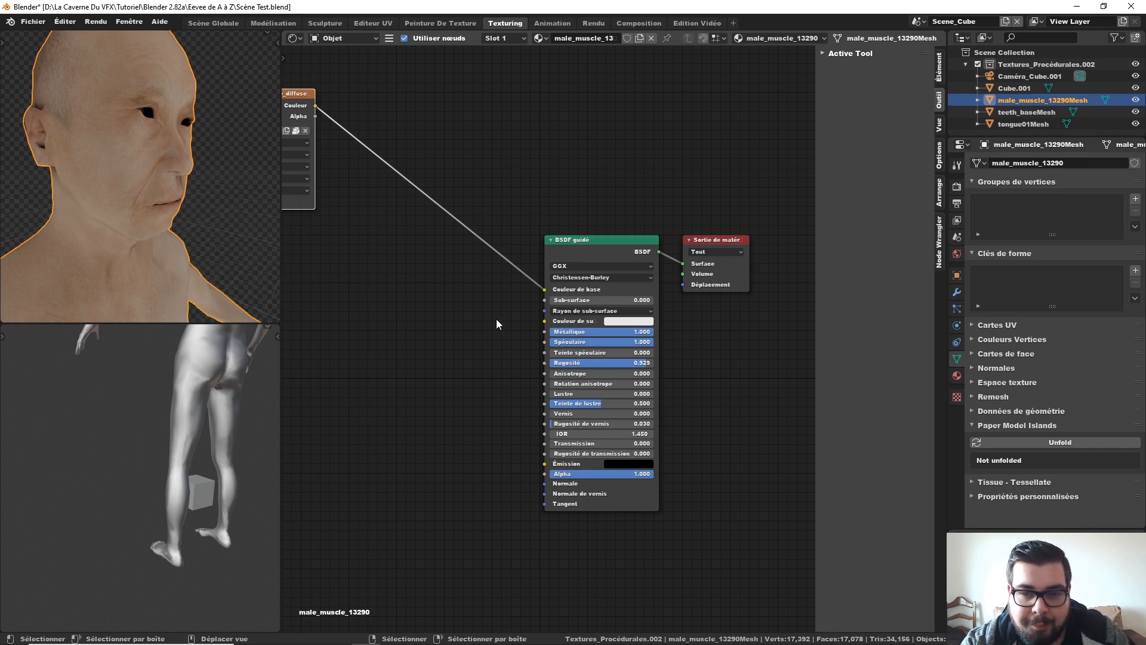
Step: Add a Musgrave texture node below the diffuse image texture in the skin material
scroll(496, 319, "down", 1)
middle_click_drag(455, 305, 548, 301)
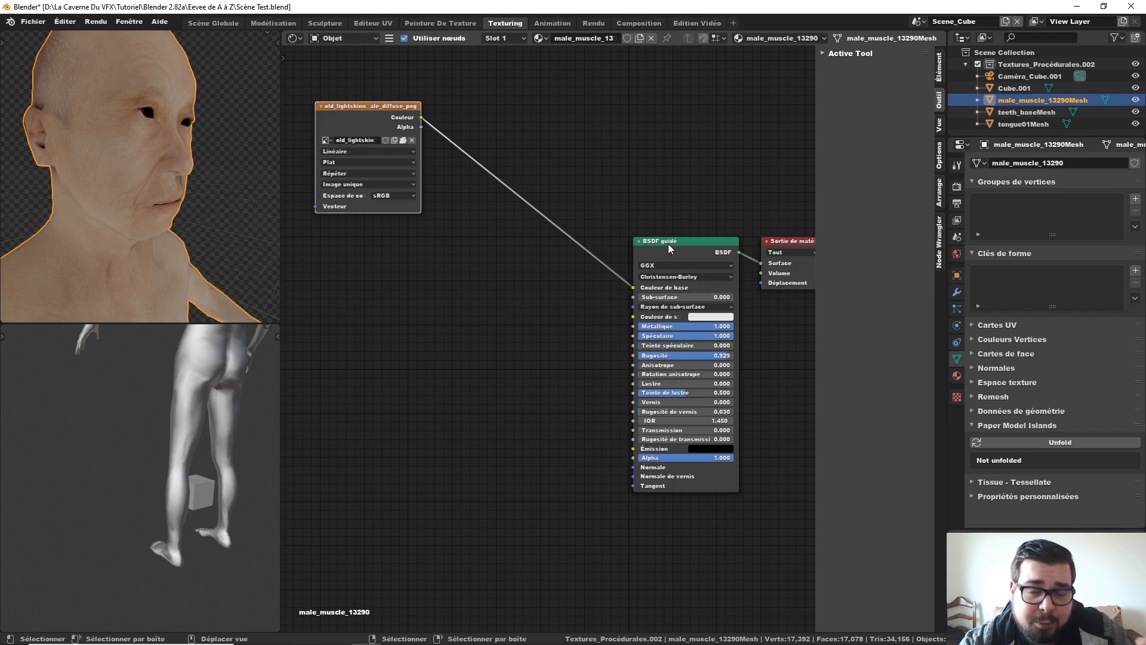
scroll(550, 278, "down", 1)
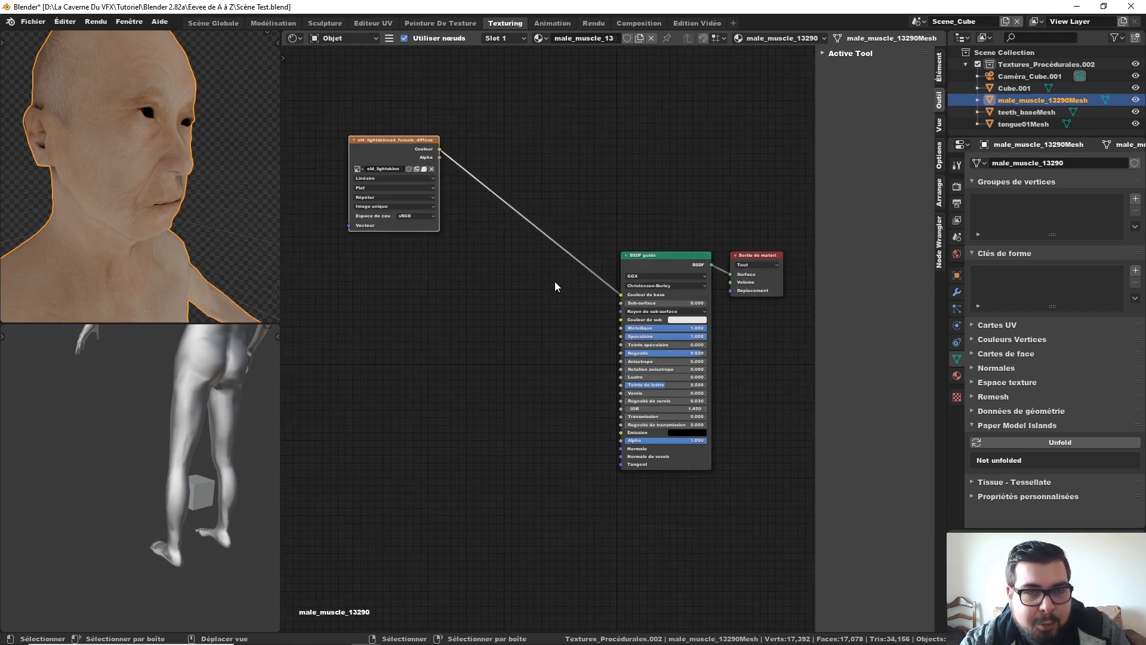
middle_click_drag(498, 289, 516, 285)
key("shift+a")
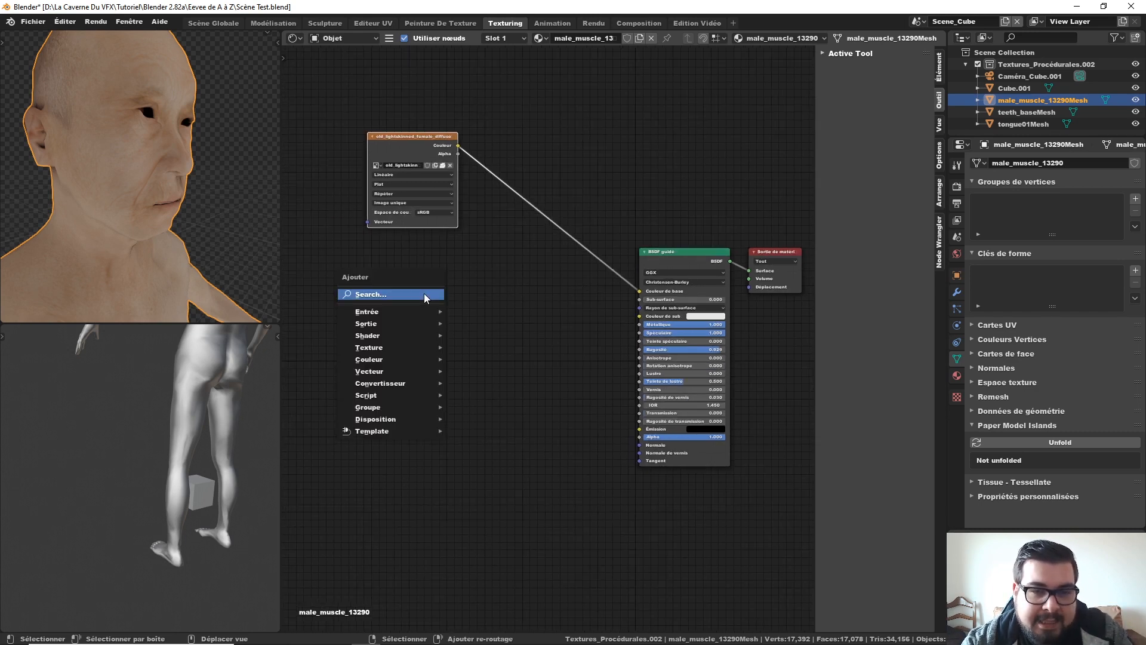
mouse_move(400, 348)
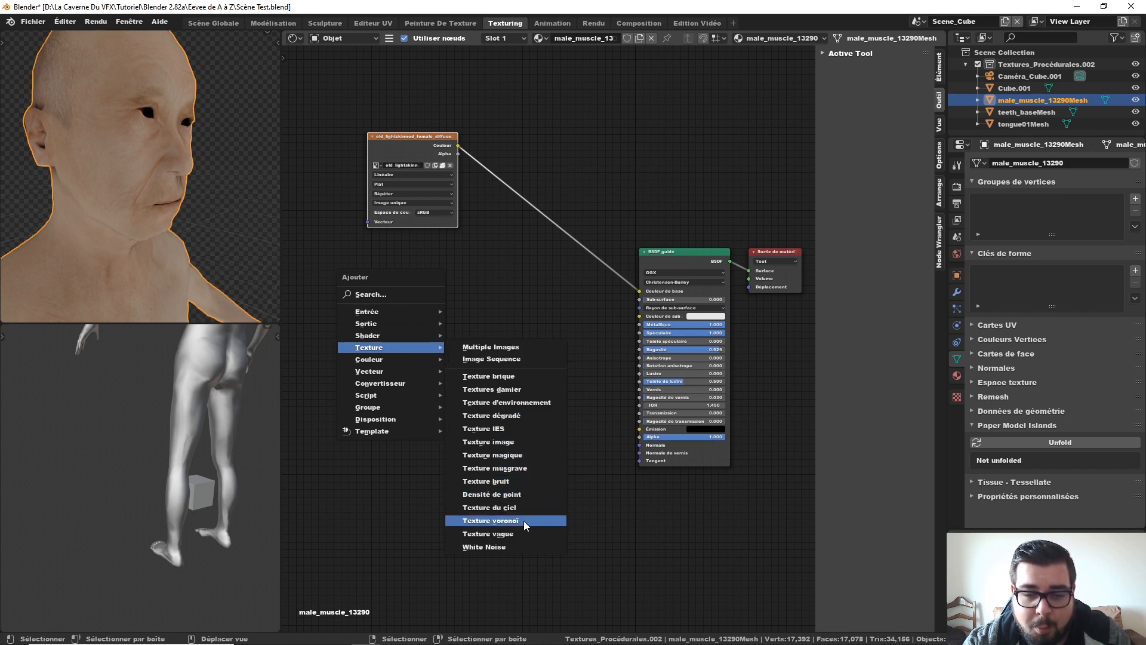
left_click(494, 468)
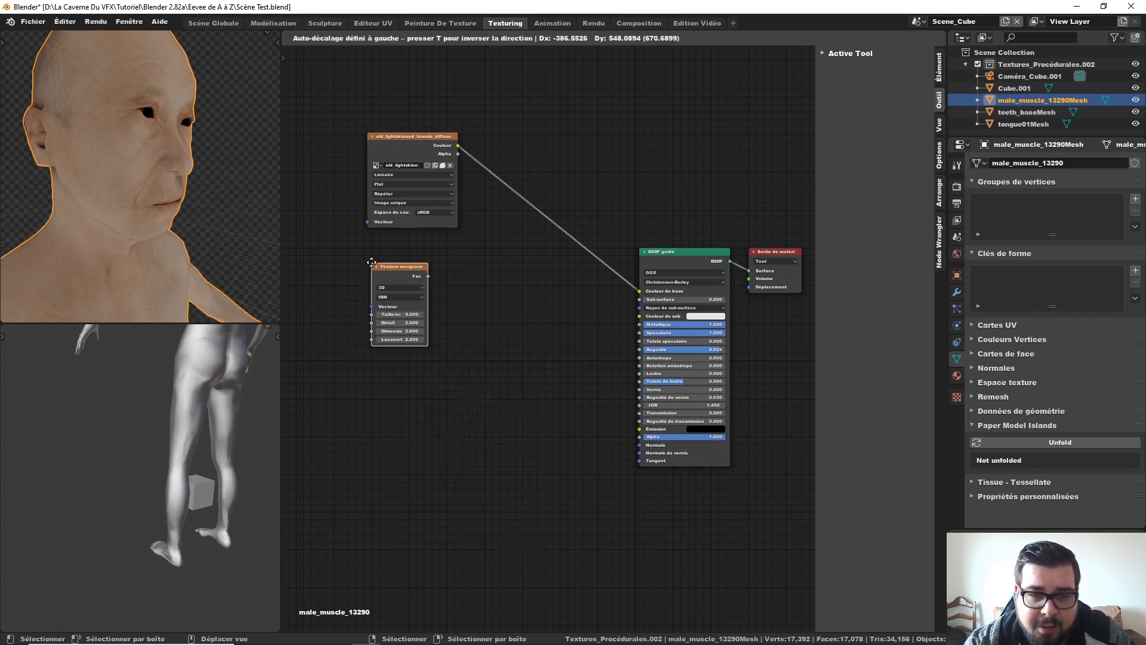
left_click(449, 294)
Step: Add a ColorRamp node between the Musgrave texture and the Principled BSDF's subsurface color input
key("shift+a")
mouse_move(432, 332)
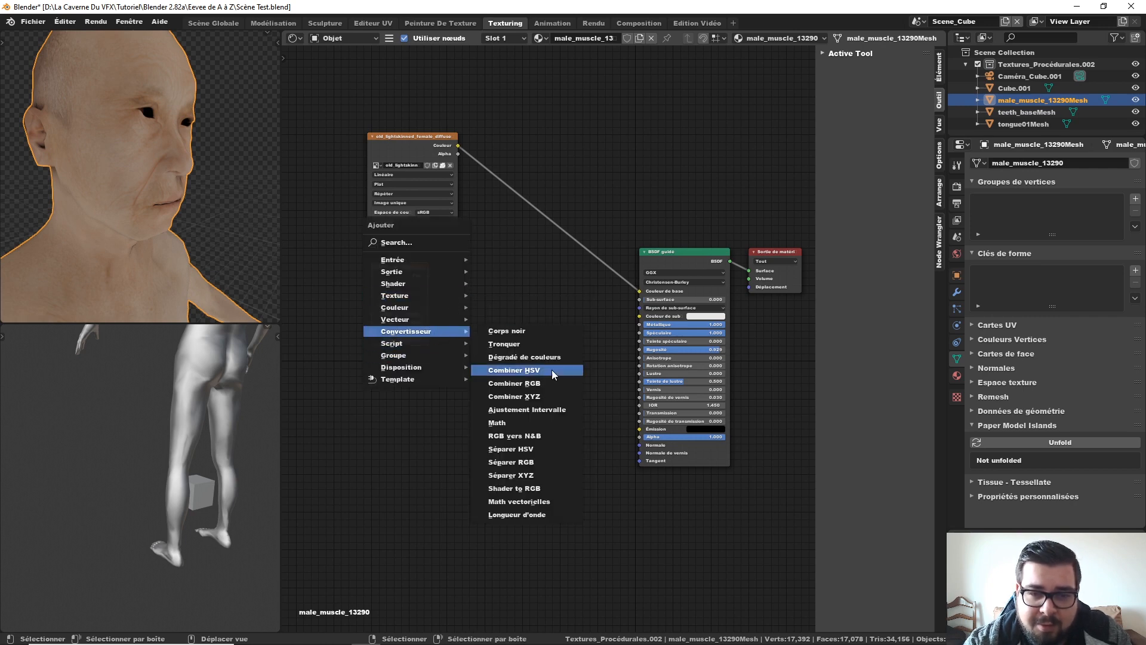
left_click(524, 357)
left_click(476, 269)
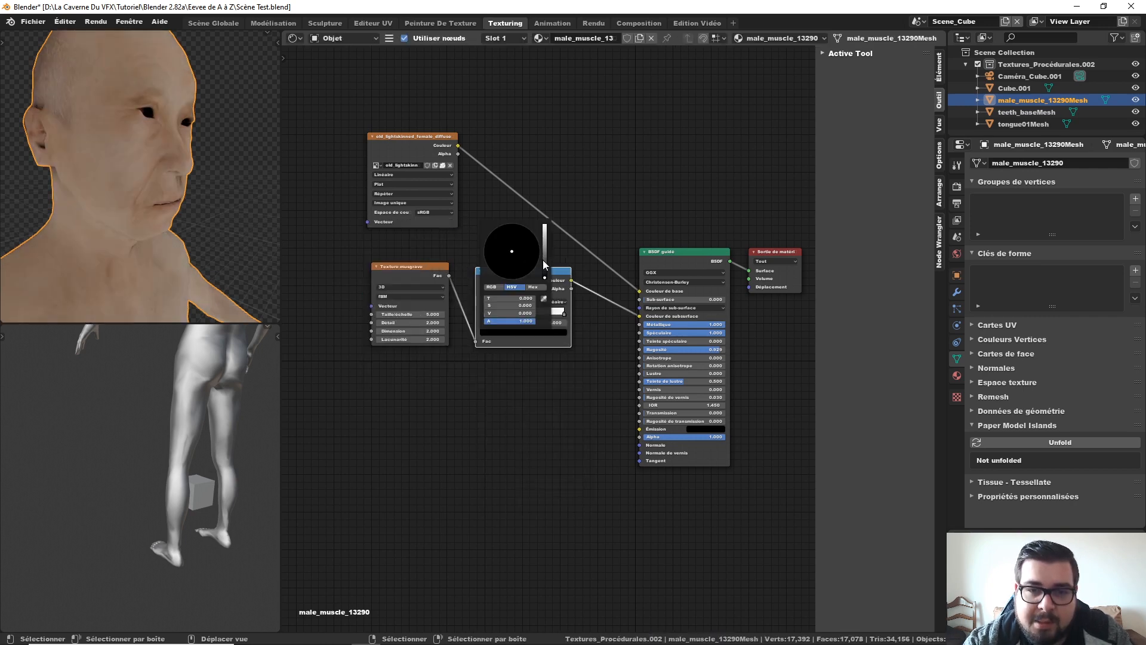
Step: Color the ColorRamp's first stop dark red and its last stop bright saturated red
left_click_drag(544, 261, 544, 256)
left_click_drag(515, 259, 512, 280)
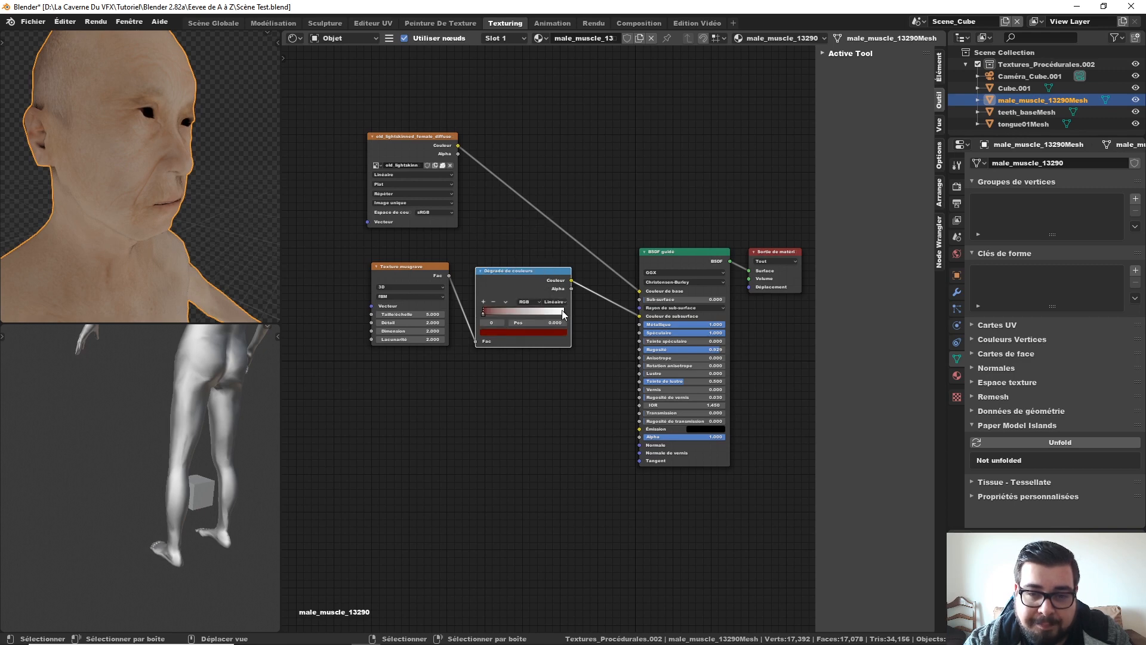
left_click(563, 314)
left_click(556, 332)
left_click(512, 271)
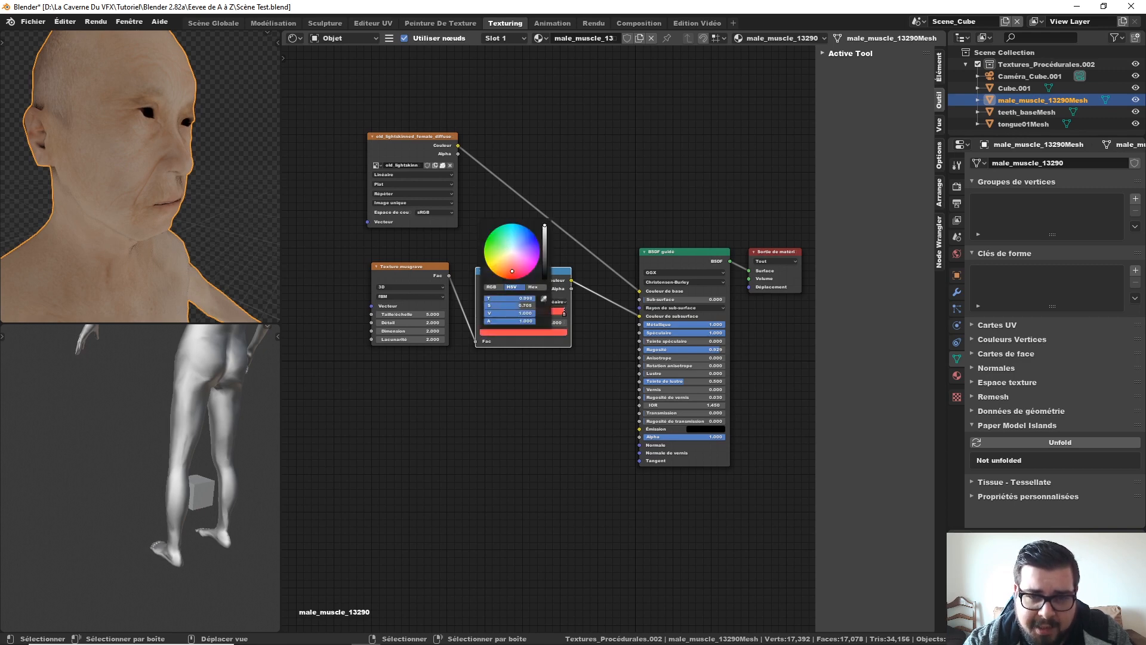
left_click_drag(512, 271, 510, 279)
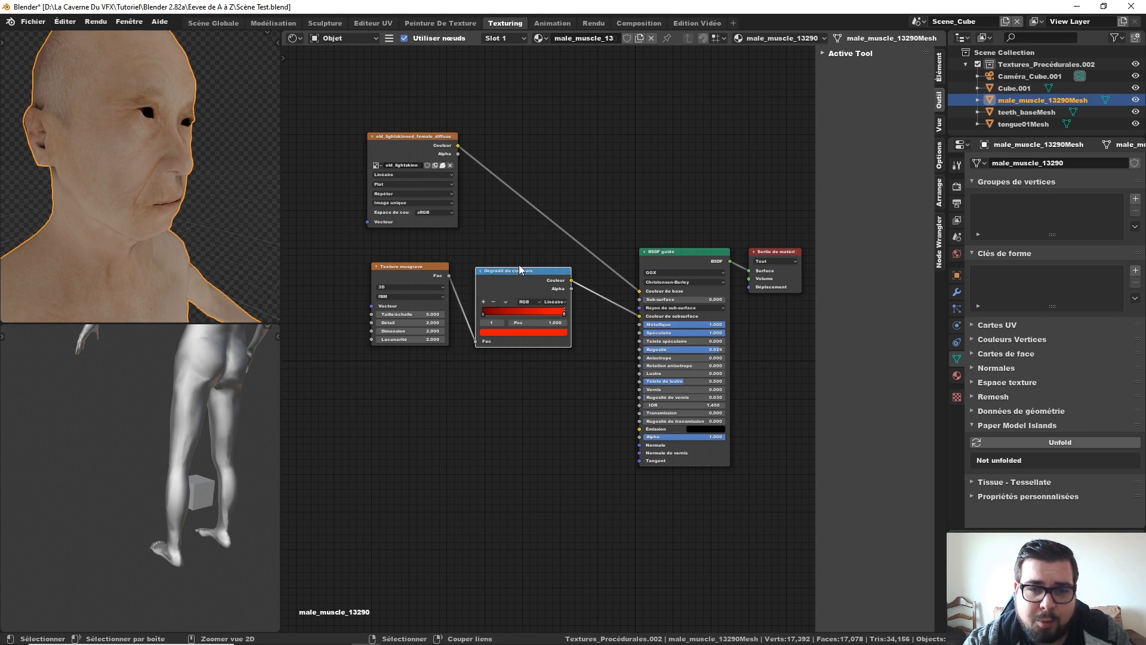
Step: Preview the ColorRamp output on the model and set the Musgrave texture's scale to 150
left_click(526, 277, "ctrl+shift")
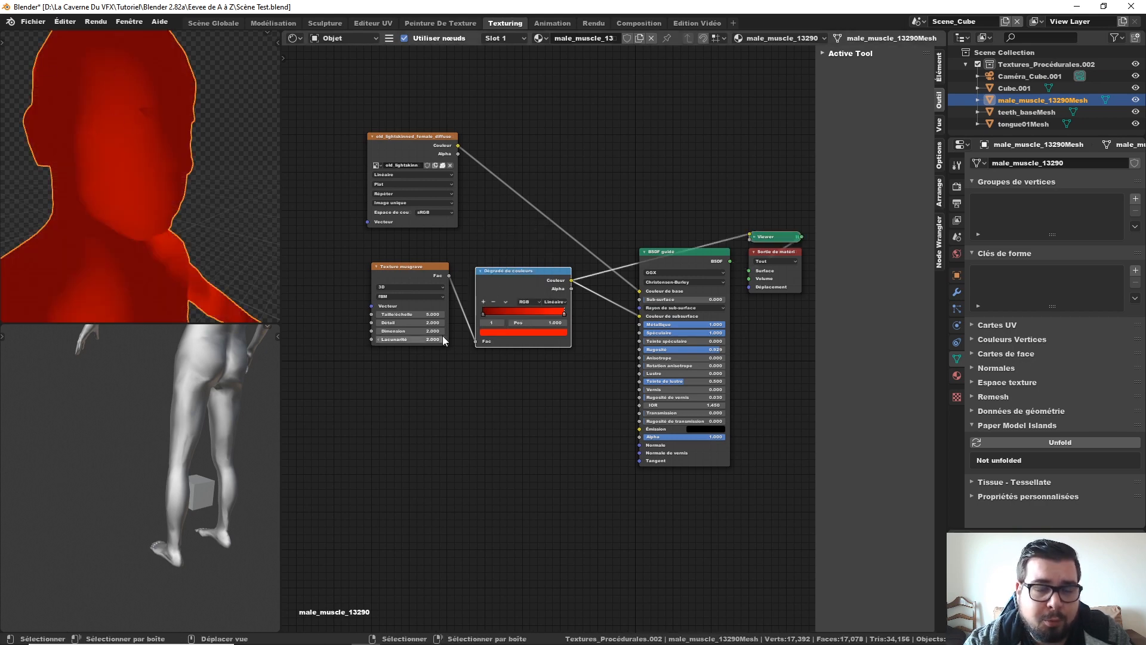
left_click(418, 314)
type("150")
key("Return")
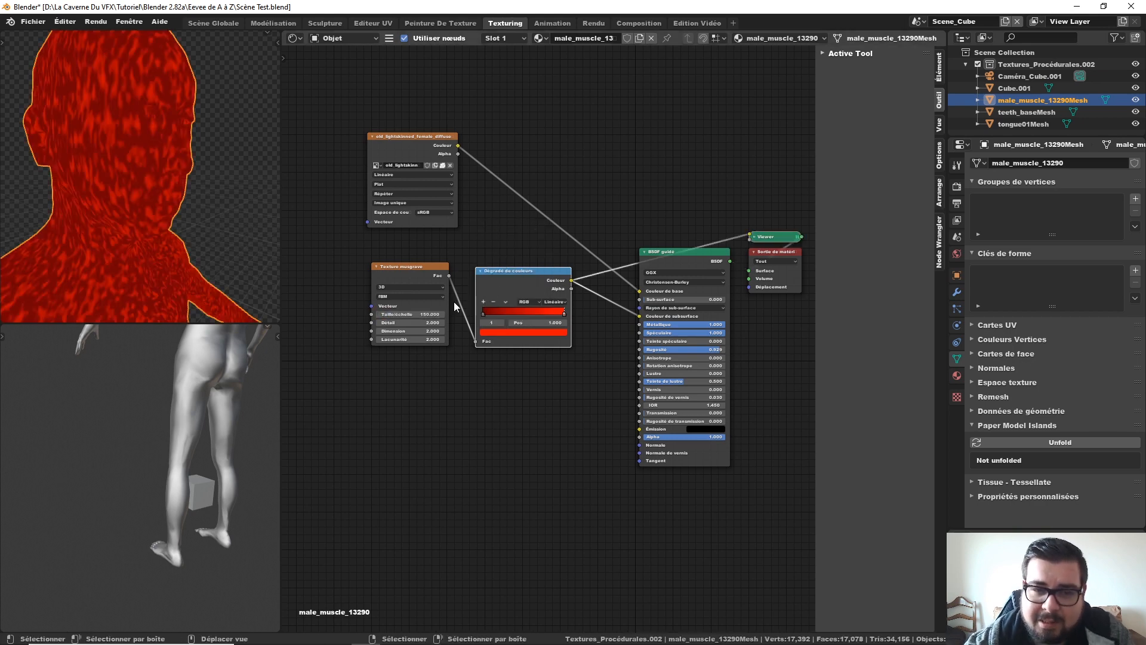
Step: Add Texture Coordinate and Mapping nodes to drive the Musgrave texture with UVs, placing the Mapping node just before it
left_click(429, 277)
key("ctrl+t")
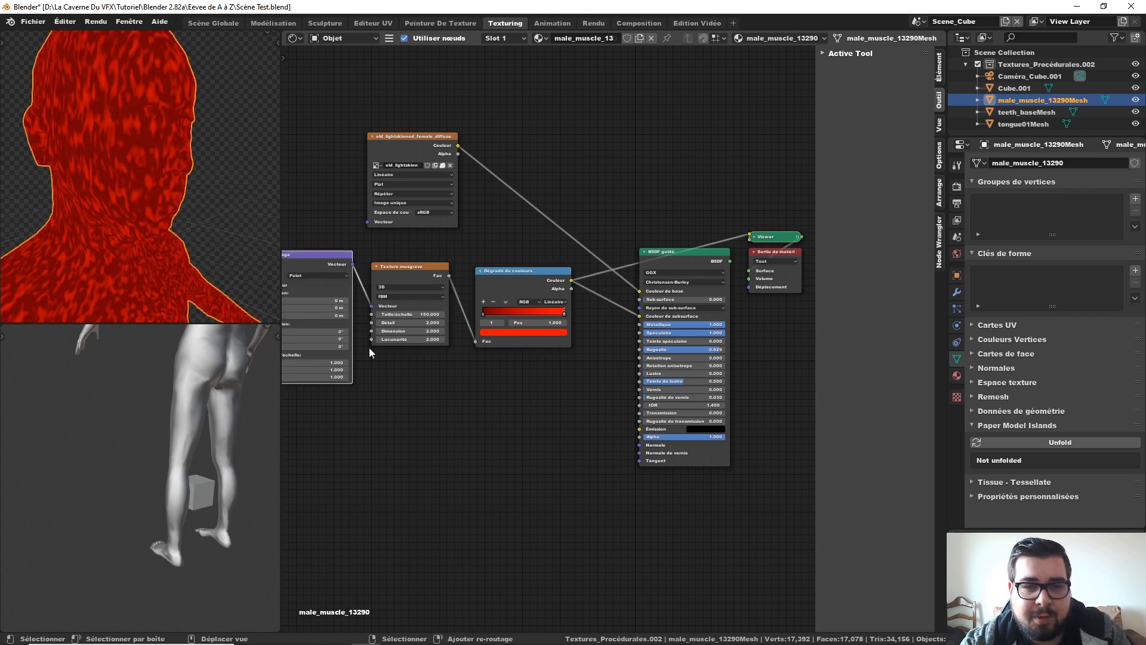
middle_click_drag(369, 348, 507, 313)
left_click_drag(373, 252, 404, 254)
middle_click_drag(552, 296, 501, 304)
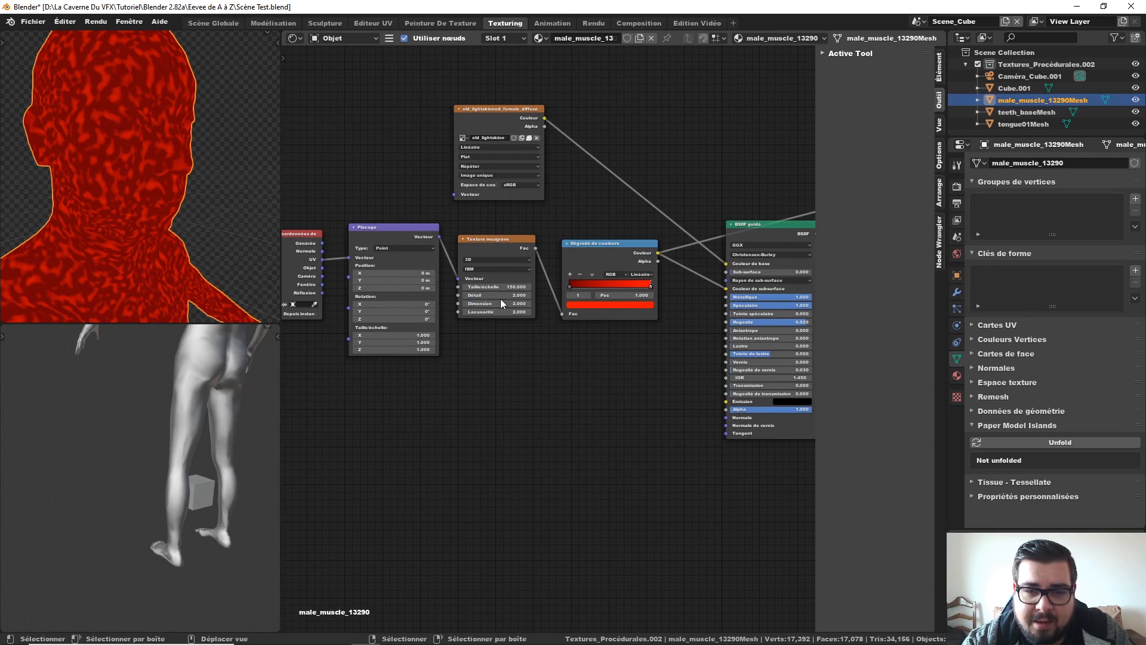
Step: Set the Musgrave texture's detail to 16 and switch the model's preview back to the Principled BSDF
double_click(500, 296)
type("16")
key("Return")
middle_click_drag(476, 389, 323, 398)
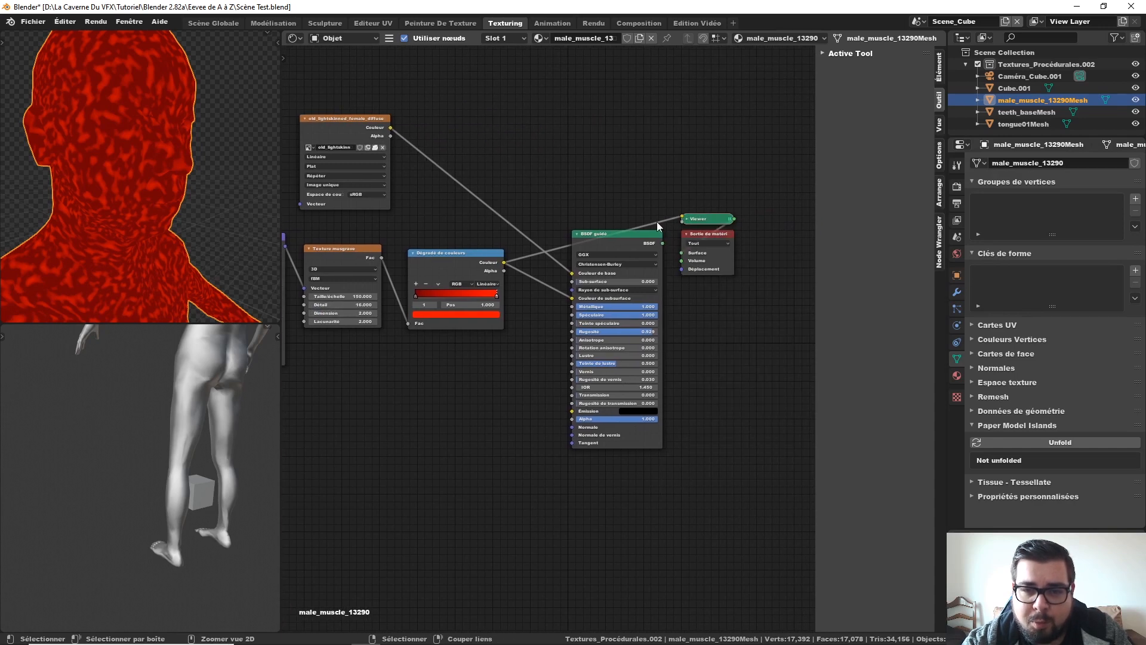
left_click(654, 234, "ctrl+shift")
Step: Move the Mapping, Musgrave and ColorRamp nodes lower, clear of the diffuse image texture
scroll(477, 364, "down", 3)
left_click_drag(494, 373, 317, 254)
left_click(318, 253)
left_click_drag(492, 258, 325, 263)
key("g")
left_click(317, 295)
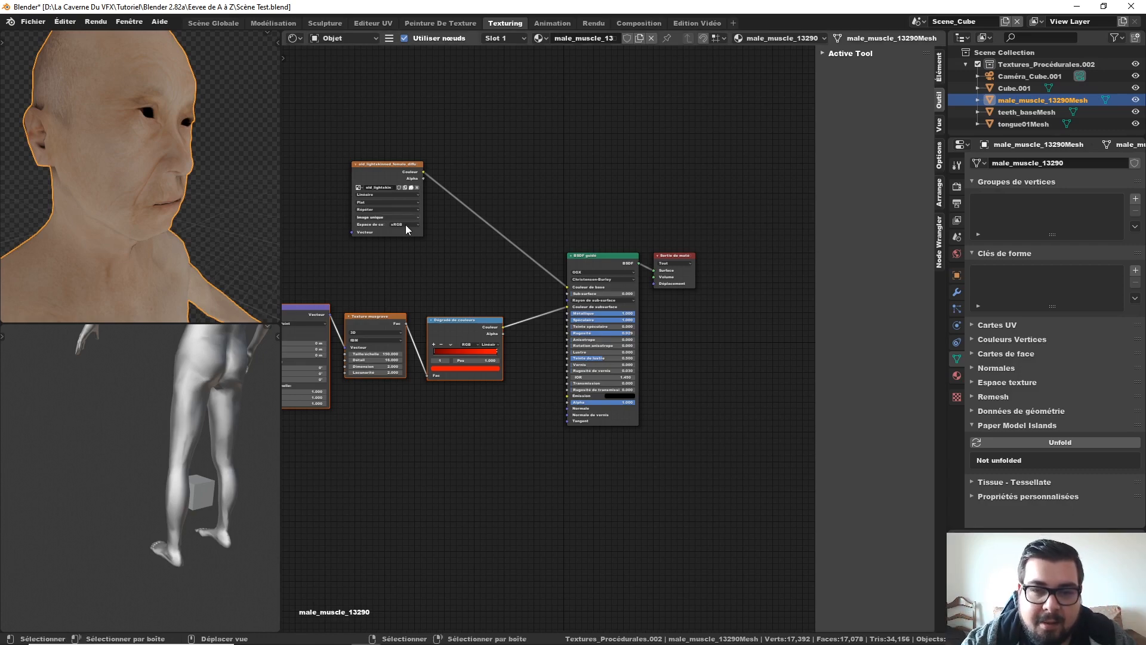
scroll(604, 304, "up", 1)
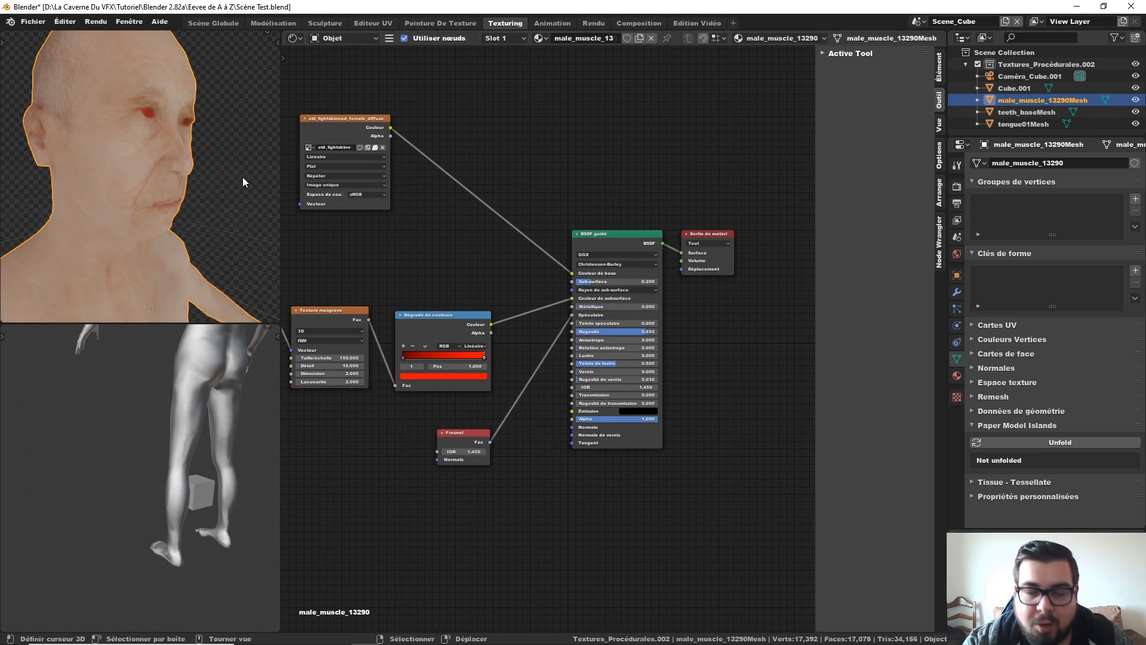
Step: Compare the skin at a Principled BSDF Subsurface of 1.000 with lower values, ending on 0.200
middle_click_drag(454, 251, 502, 303)
scroll(589, 322, "up", 2)
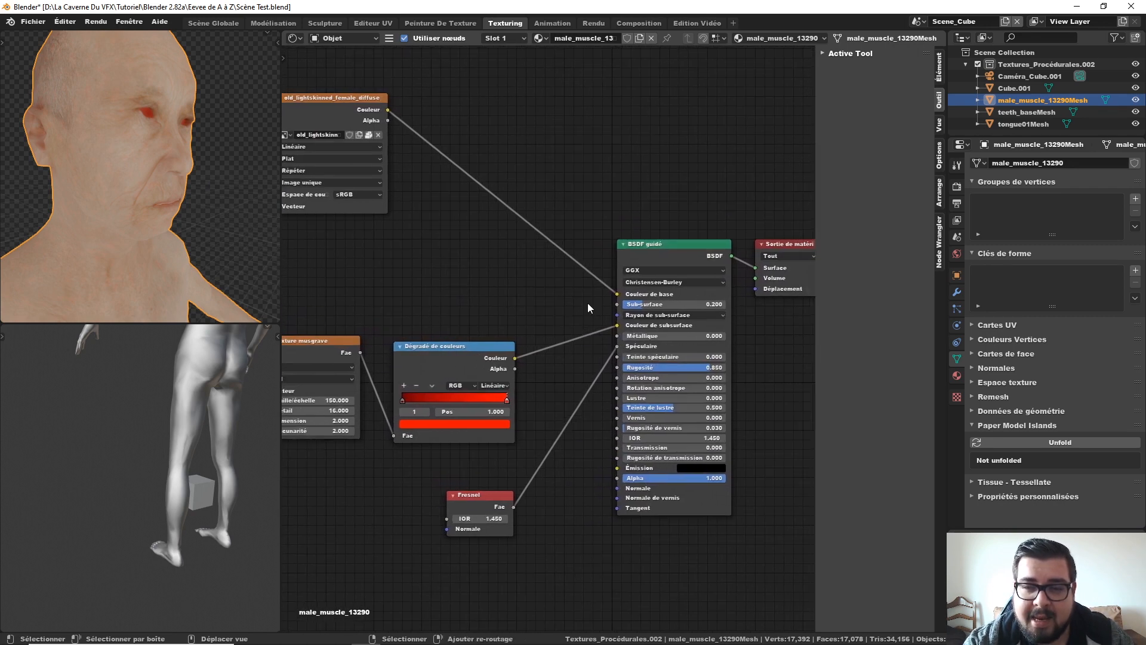
left_click_drag(640, 304, 722, 304)
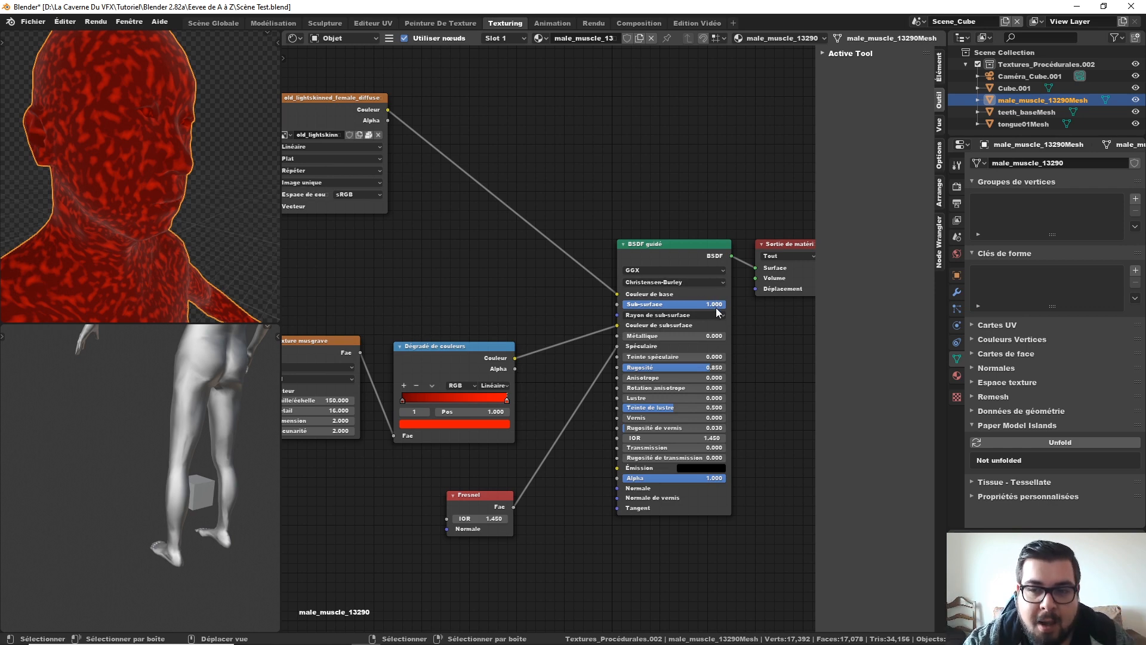
left_click_drag(716, 308, 640, 304)
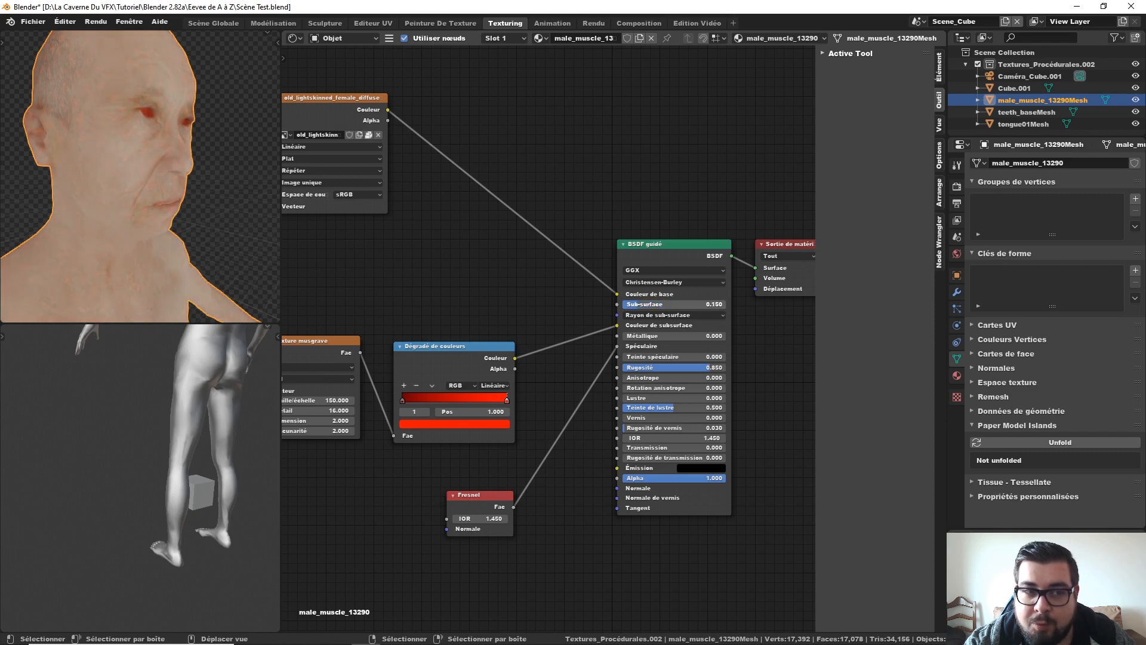
left_click(652, 305)
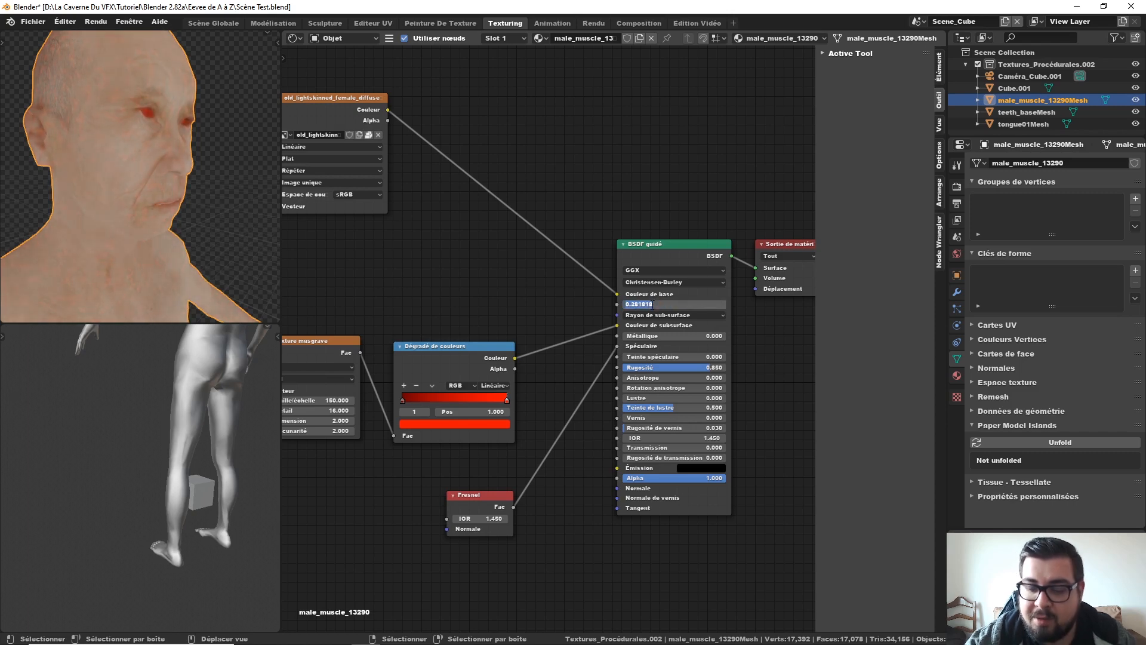
type("0.2")
key("Return")
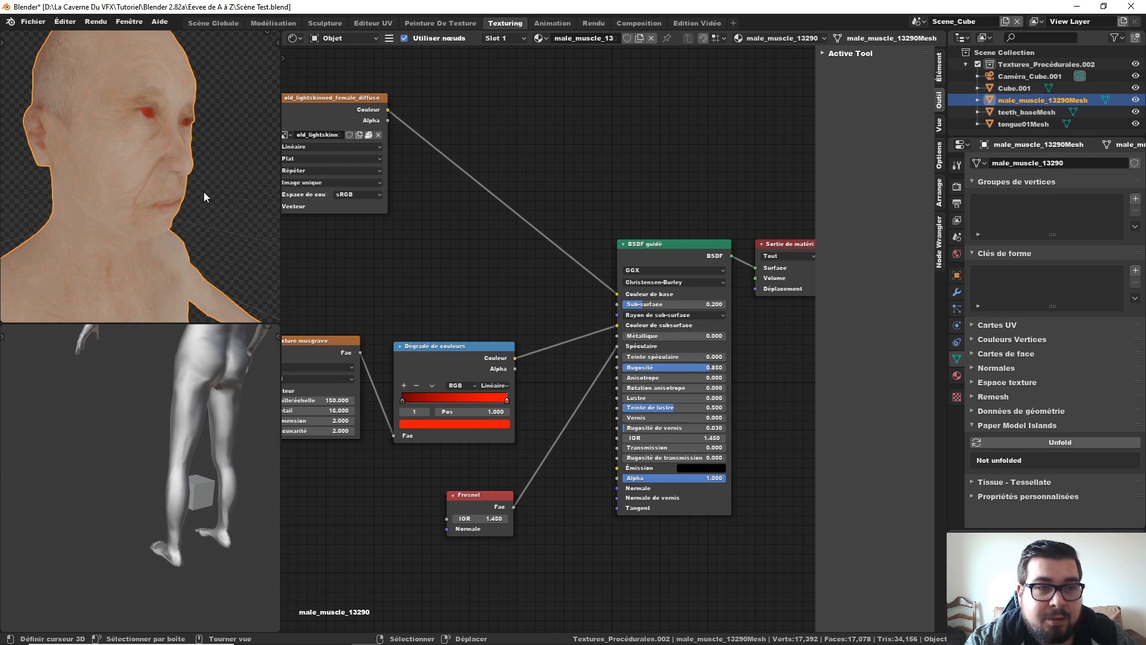
Step: Show Eevee's Subsurface Scattering render settings and examine the skin on the head from several angles
middle_click_drag(203, 192, 196, 149)
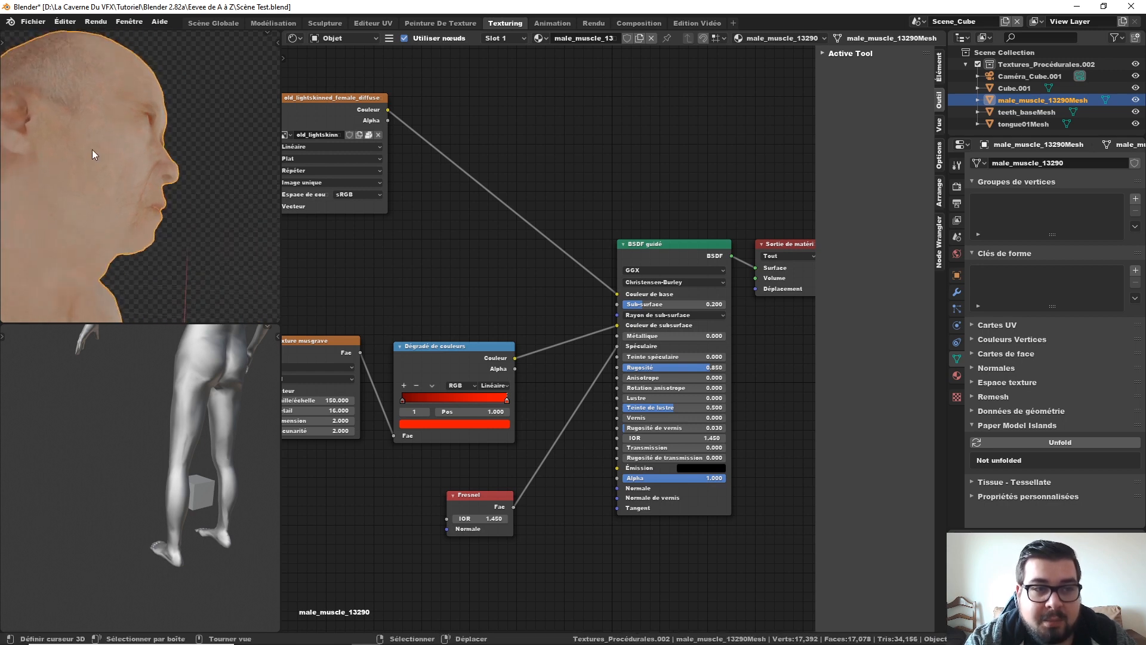
middle_click_drag(109, 177, 20, 219)
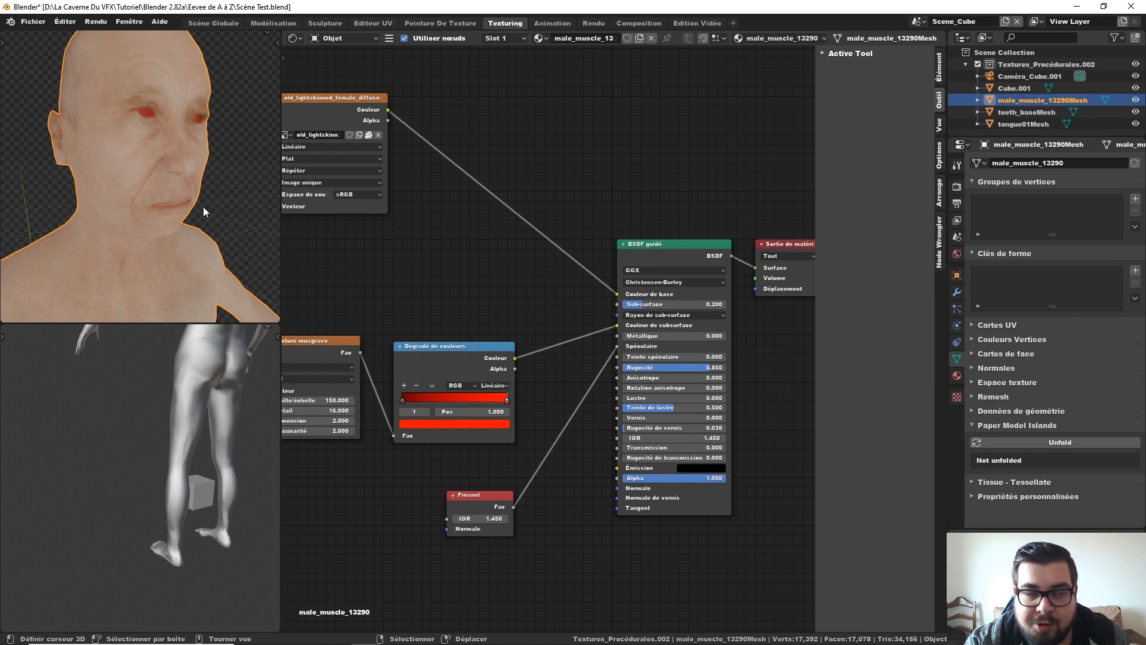
left_click(957, 186)
left_click(975, 237)
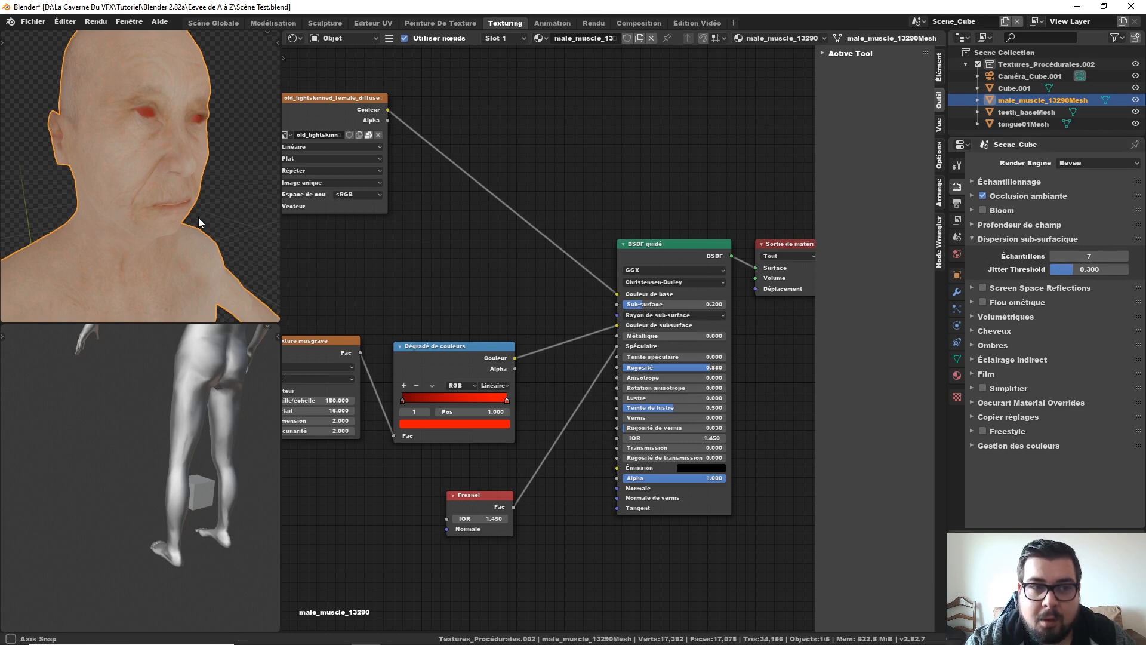
middle_click_drag(241, 216, 219, 197)
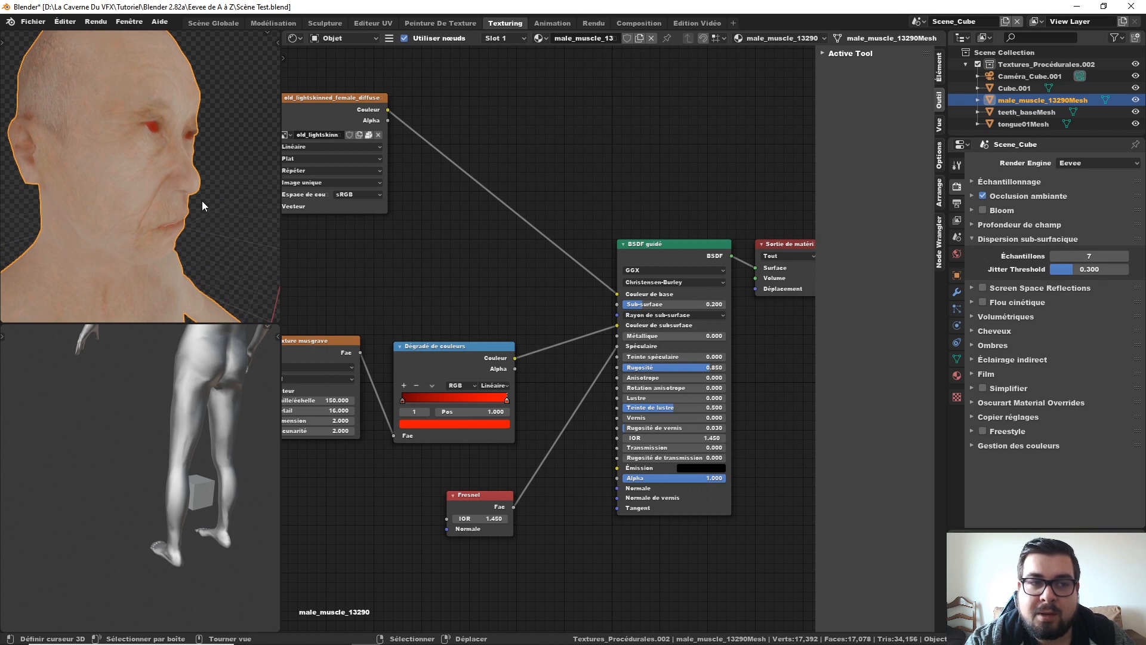
middle_click_drag(202, 205, 206, 228)
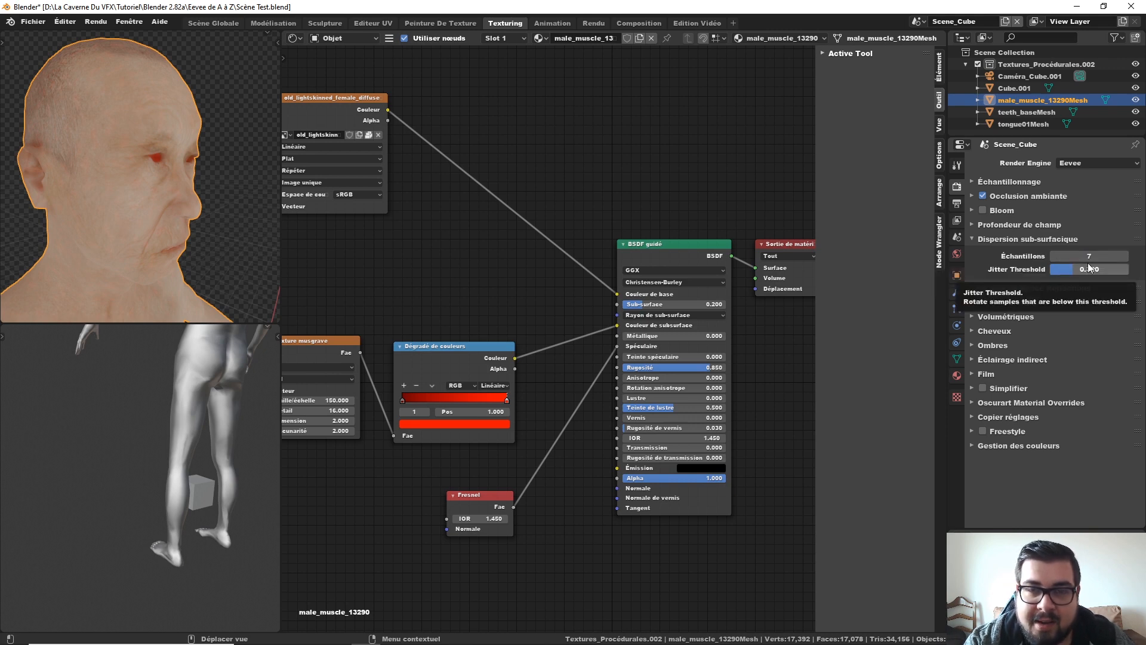
Step: Compare the skin with the Subsurface Scattering samples at 1 and at 7, ending on 7
double_click(1092, 257)
type("1")
key("Return")
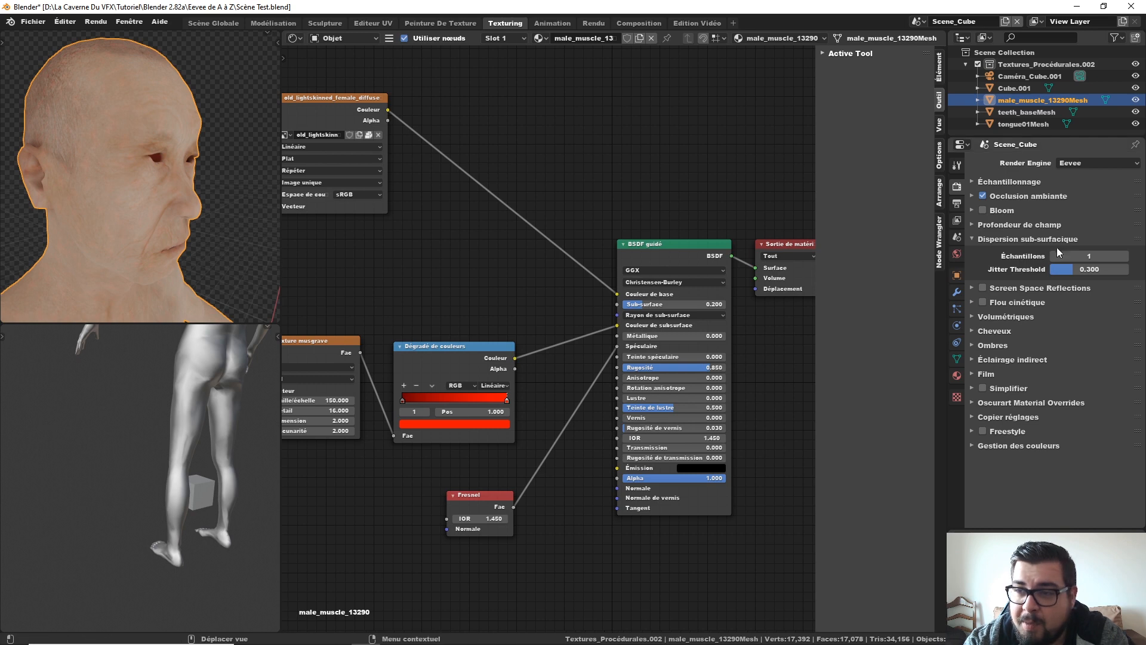
double_click(1085, 254)
type("7")
key("Return")
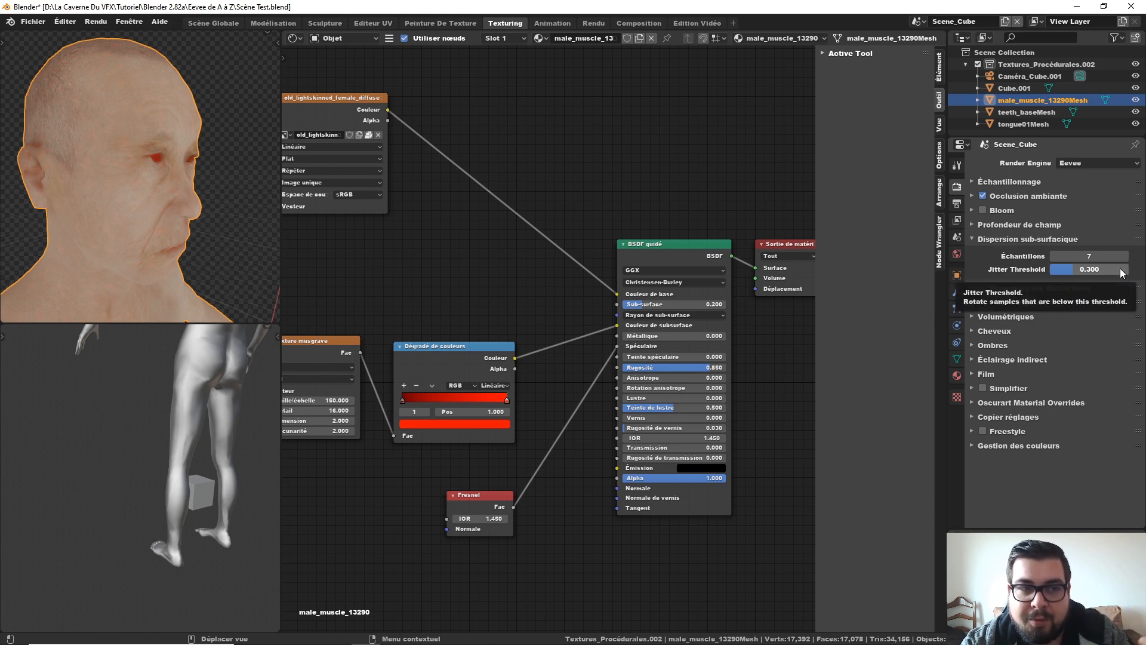
Step: Try 32 Subsurface Scattering samples on the skin and return the samples to 7
left_click_drag(1104, 255, 1143, 255)
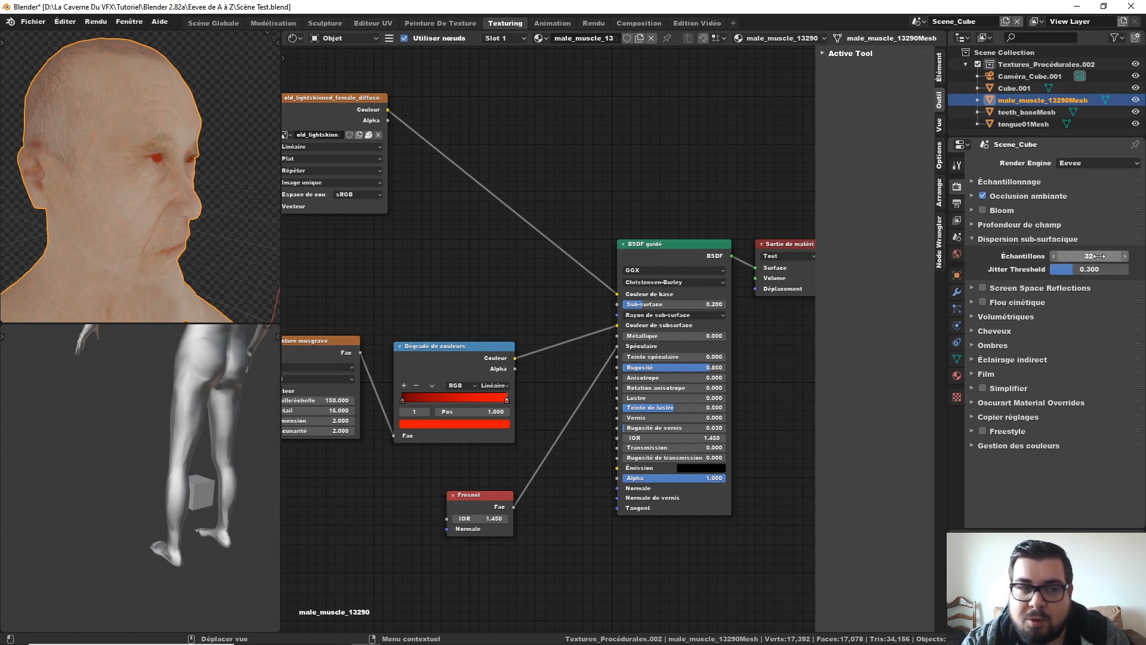
left_click(1100, 256)
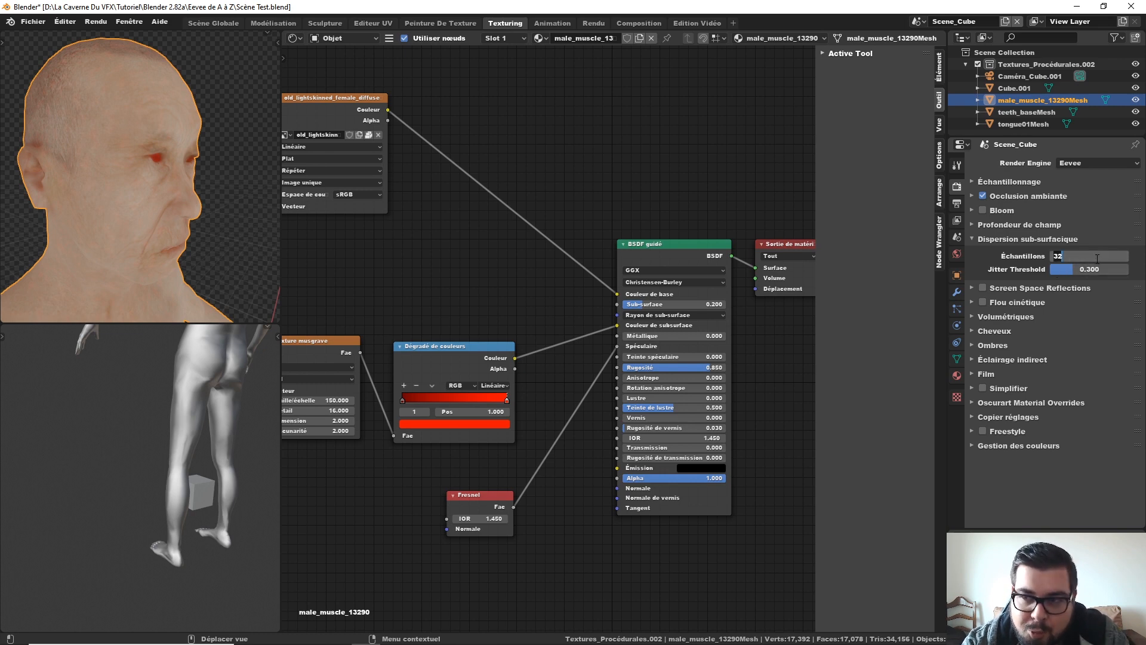
type("7")
key("Return")
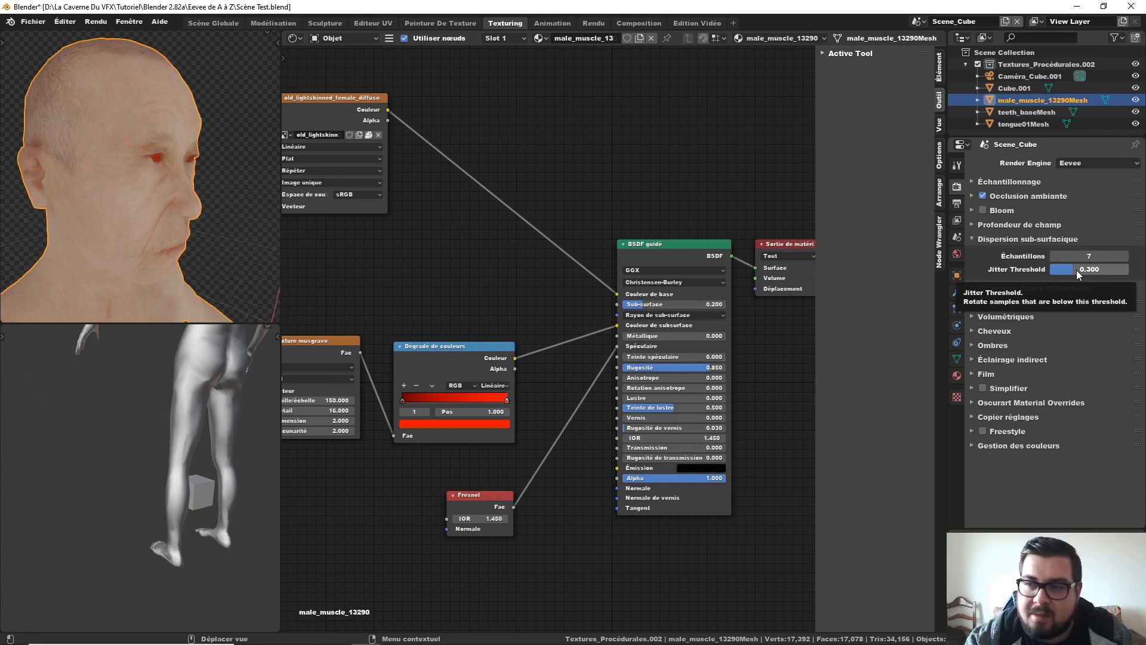
Step: Lower the Subsurface Scattering samples to 5 and examine the head up close
left_click_drag(1080, 255, 1057, 255)
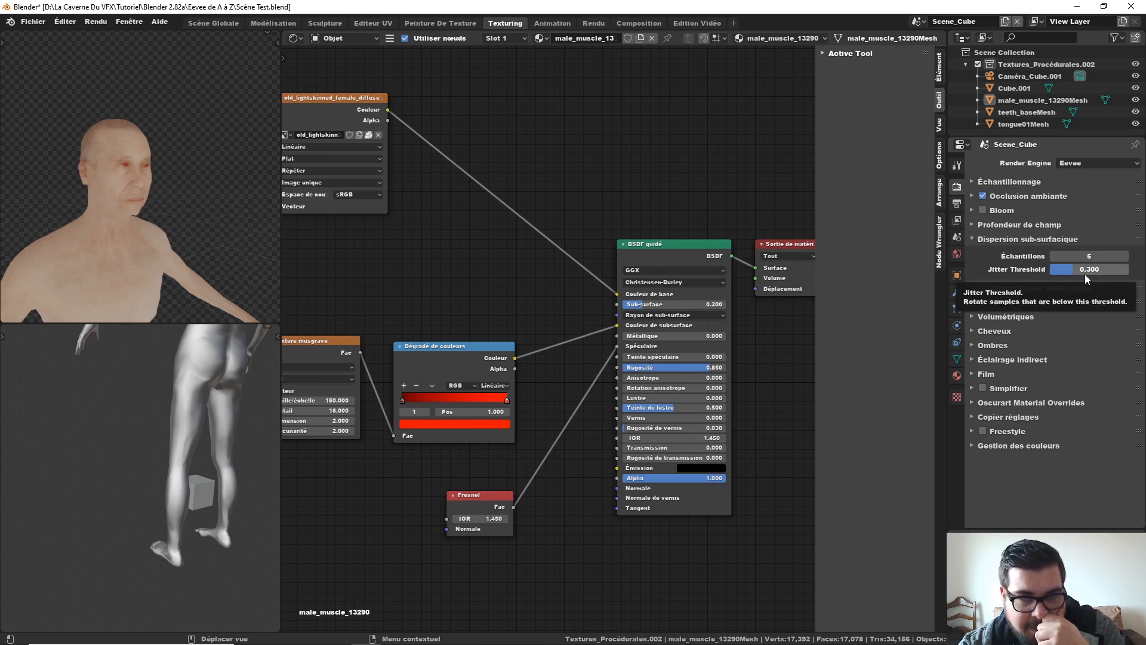
scroll(124, 202, "up", 6)
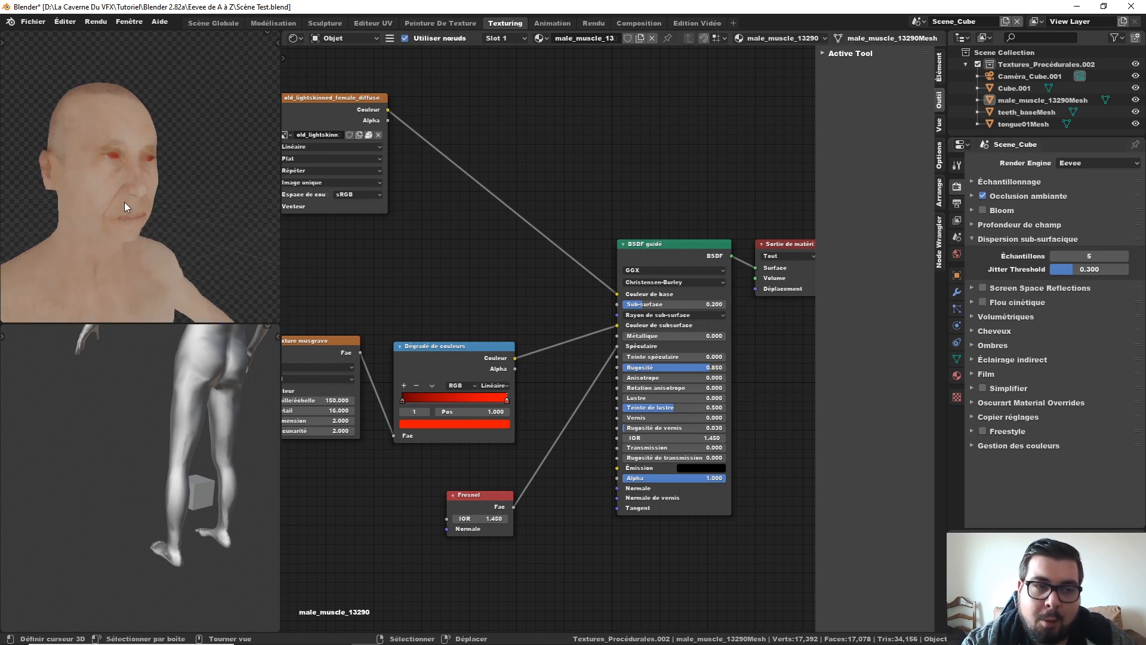
middle_click_drag(143, 200, 75, 246)
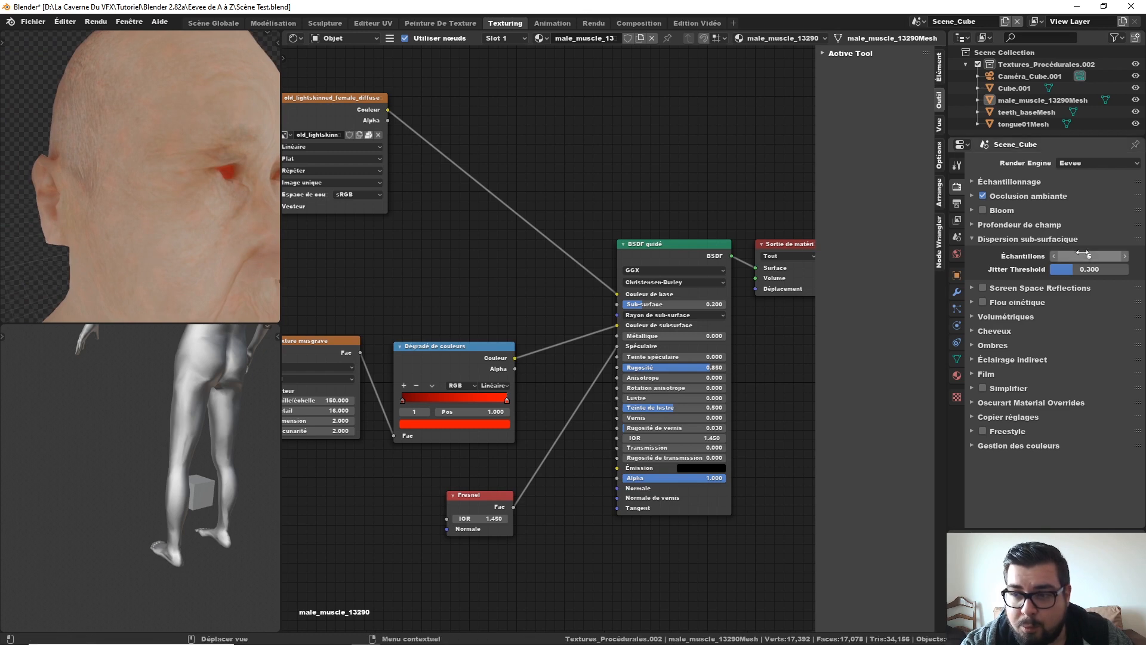
Step: Set the Subsurface Scattering Jitter Threshold to 0 and inspect the skin on the head up close
scroll(249, 186, "up", 5)
scroll(249, 191, "down", 6)
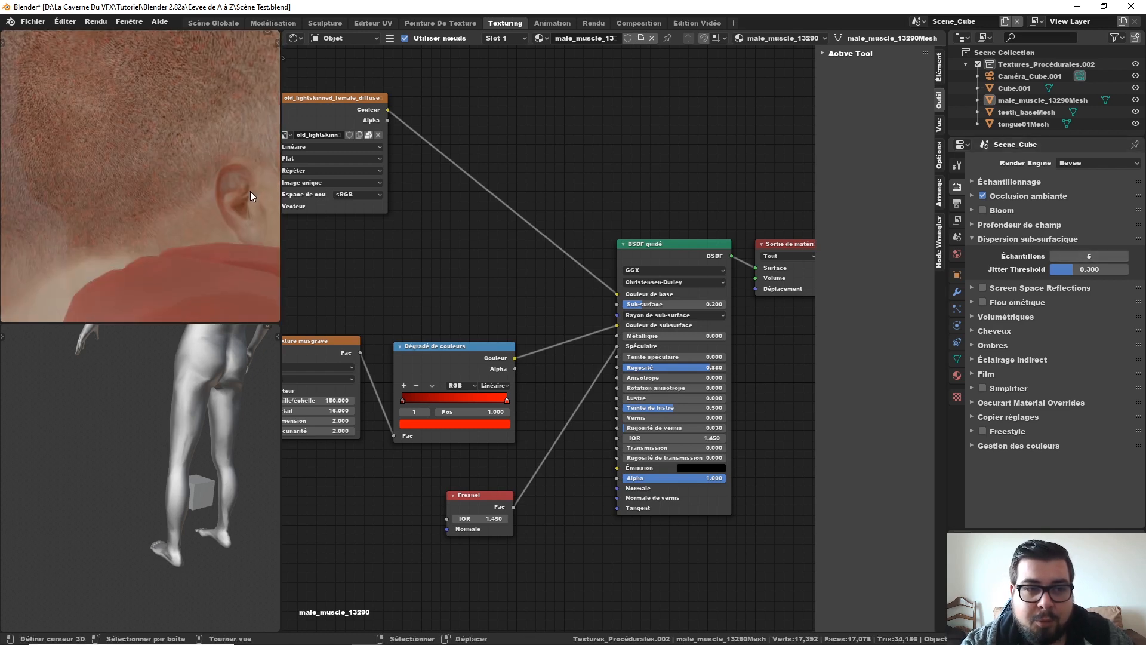
scroll(259, 186, "down", 2)
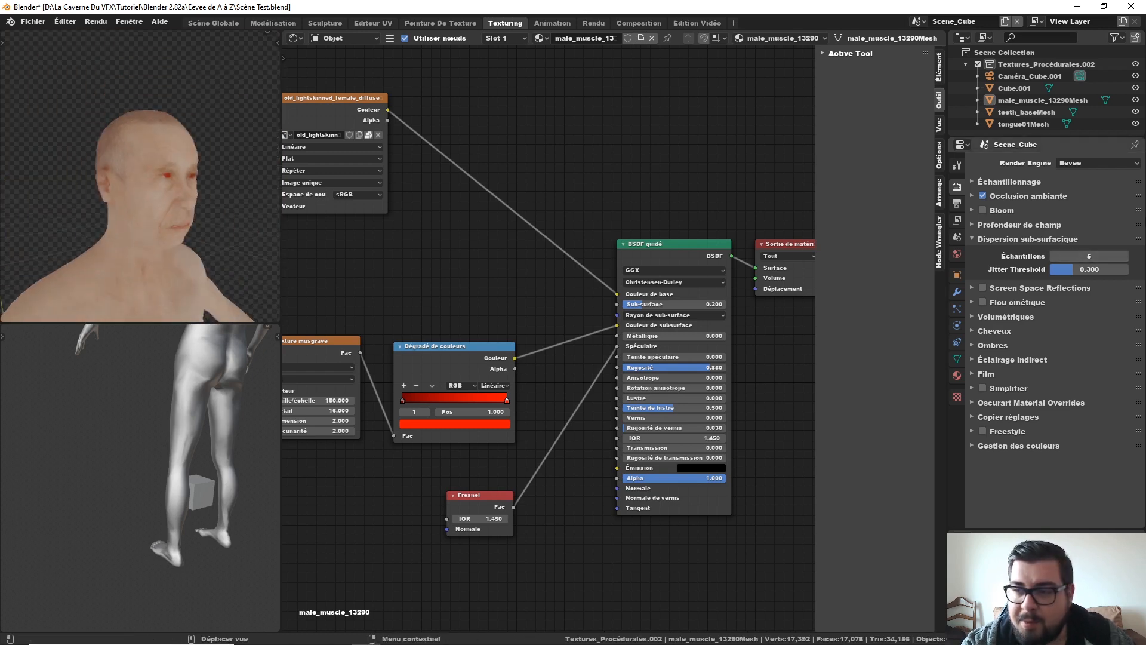
left_click(1087, 255)
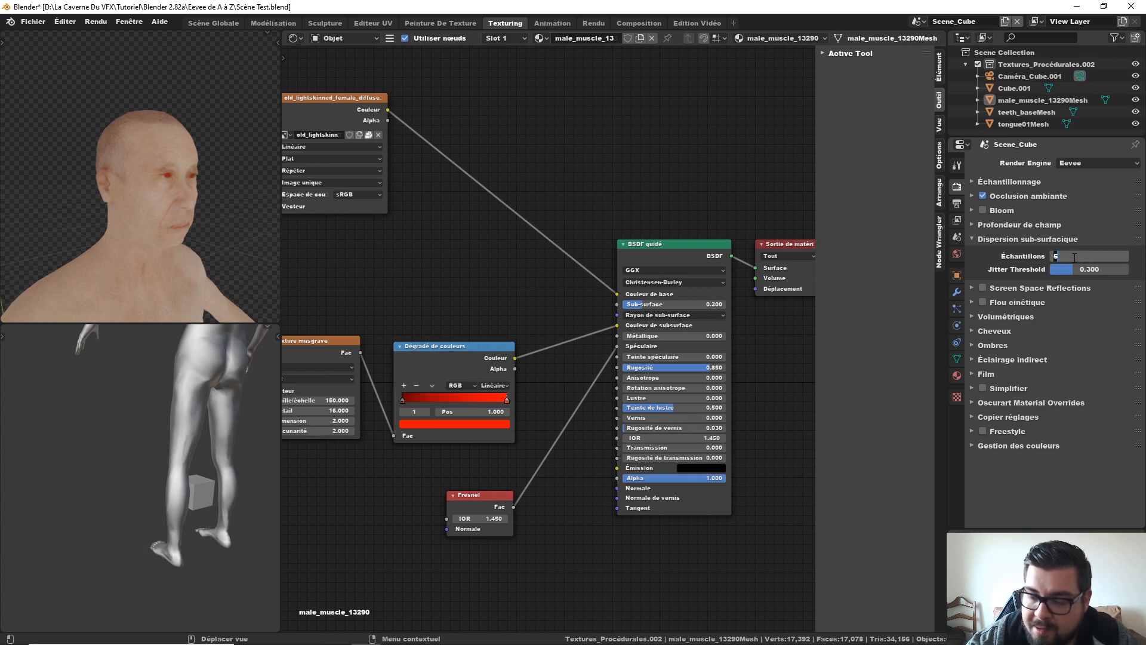
left_click(1109, 269)
left_click_drag(1095, 271, 1045, 272)
scroll(203, 171, "up", 8)
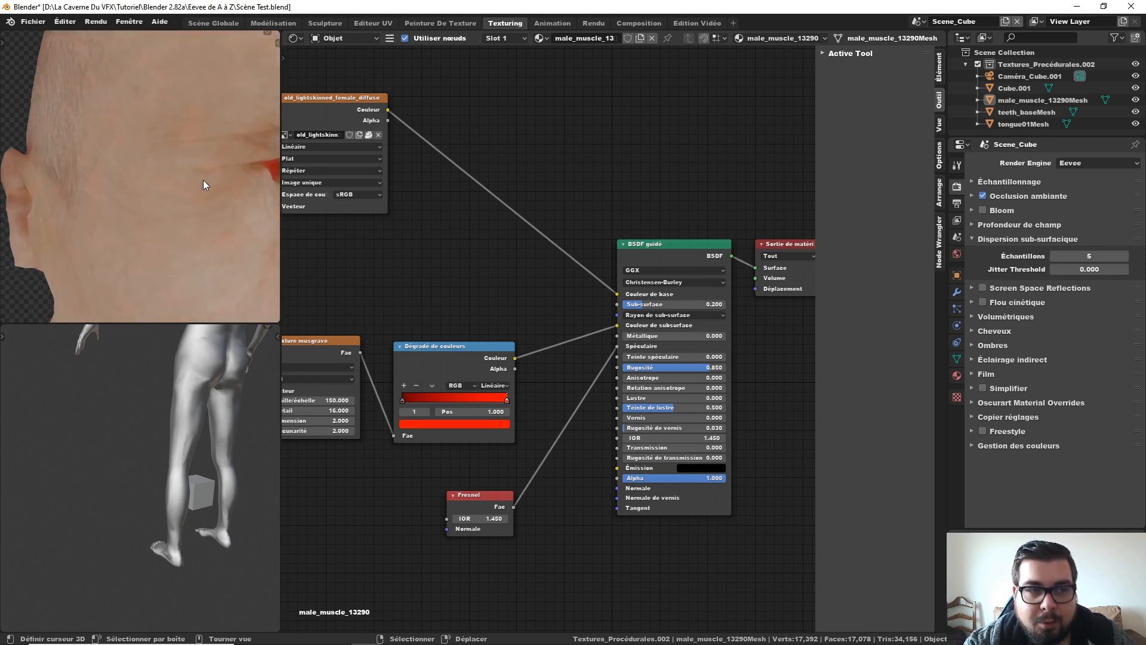
scroll(203, 180, "down", 4)
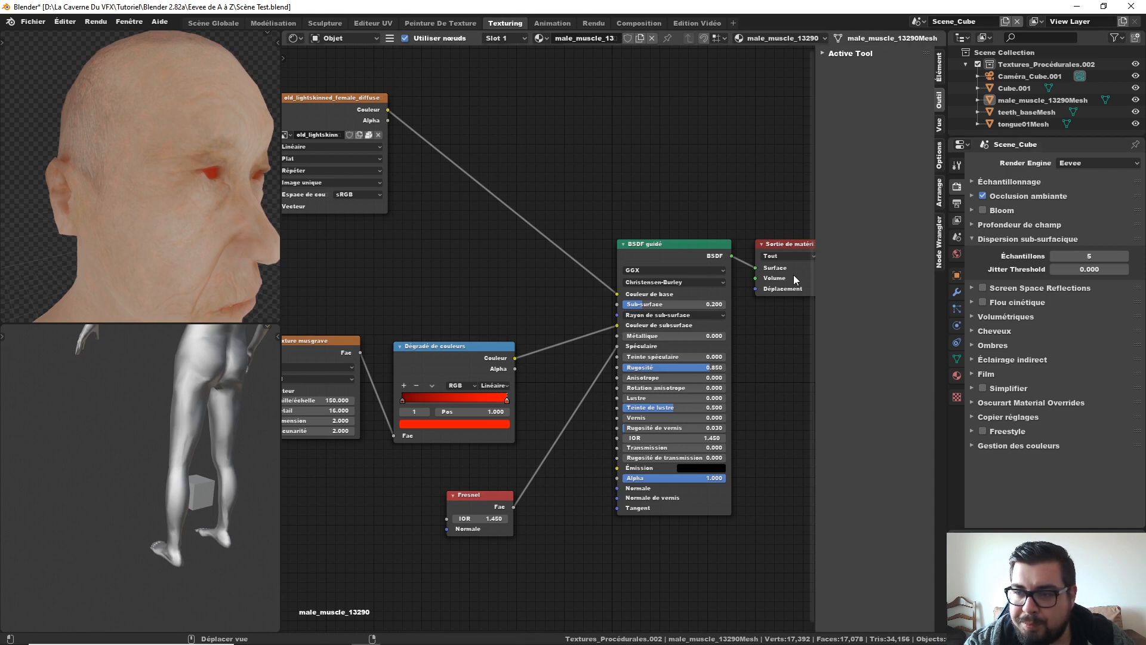
Step: Set the Subsurface value of the skin's Principled BSDF node to 0.6
left_click_drag(681, 303, 720, 302)
left_click(687, 306)
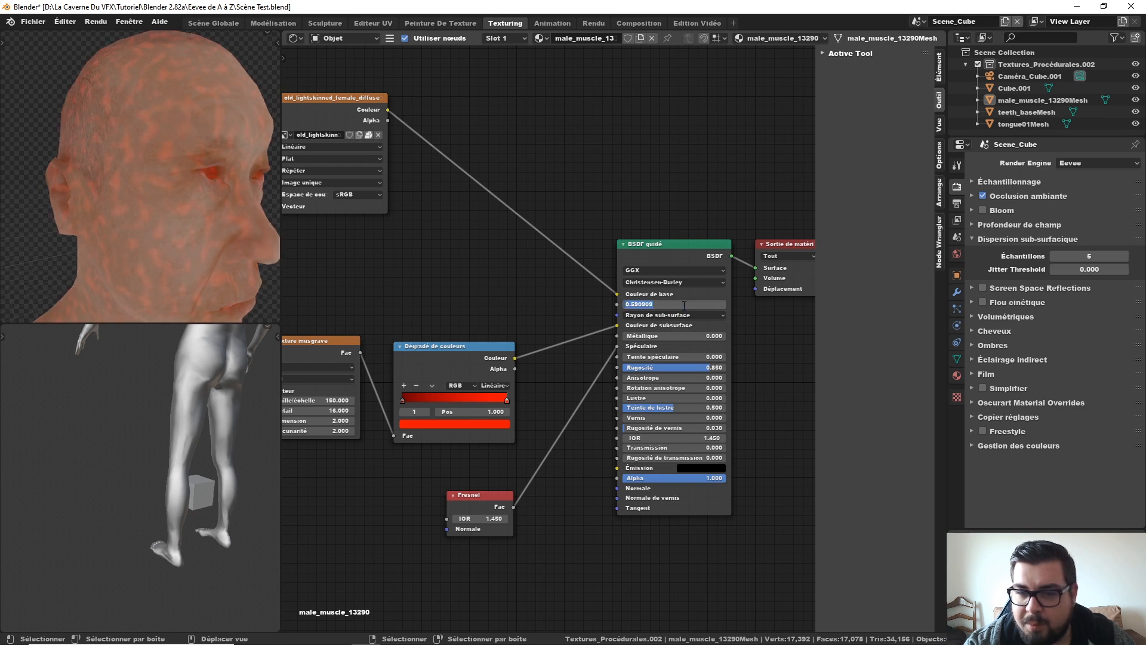
type("0.6")
key("Return")
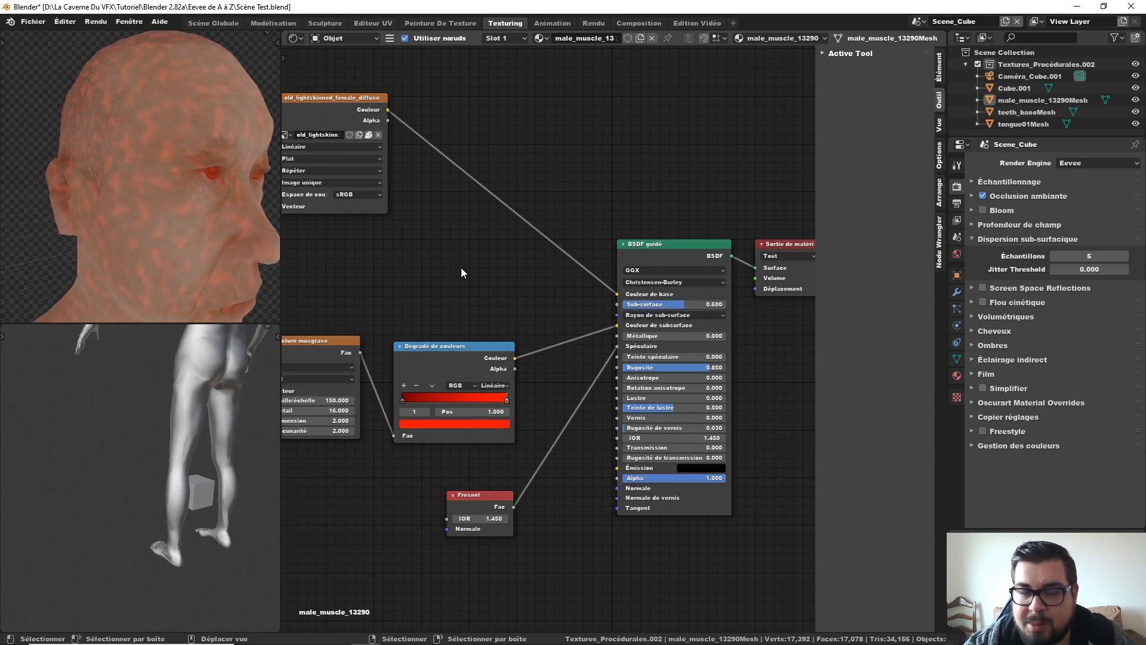
Step: Compare the skin around the eye with the Subsurface Scattering samples at 1, 7 and 8, ending on 5
left_click_drag(1083, 256, 1069, 255)
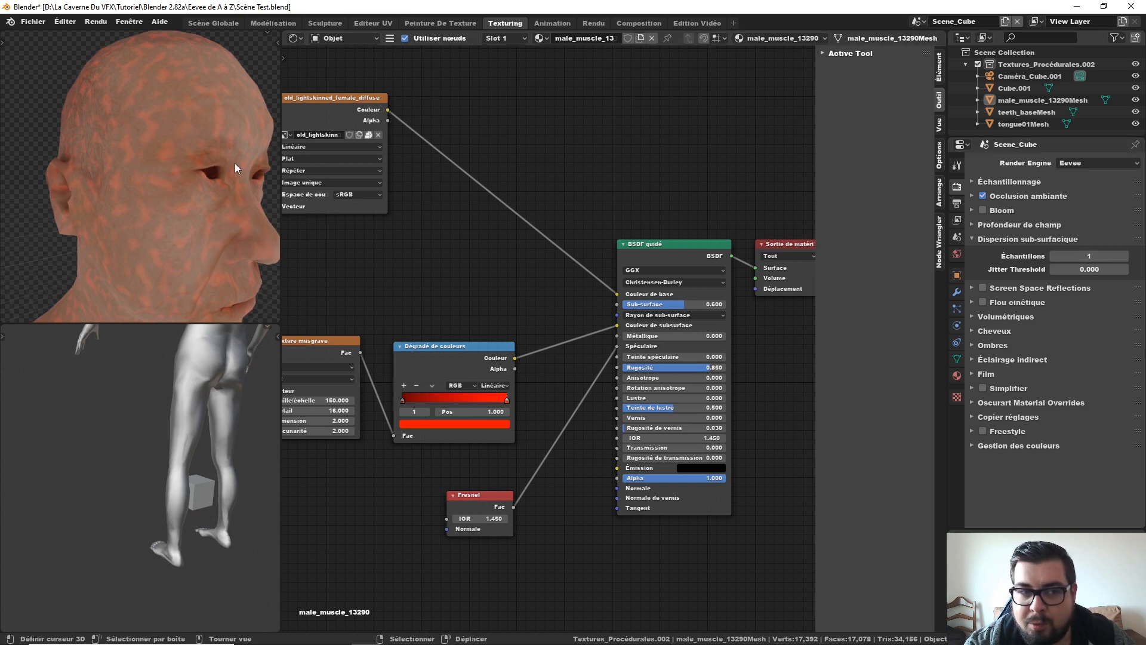
mouse_move(1083, 256)
left_mouse_down()
mouse_move(1101, 256)
mouse_move(1072, 256)
left_mouse_up()
scroll(261, 213, "up", 3)
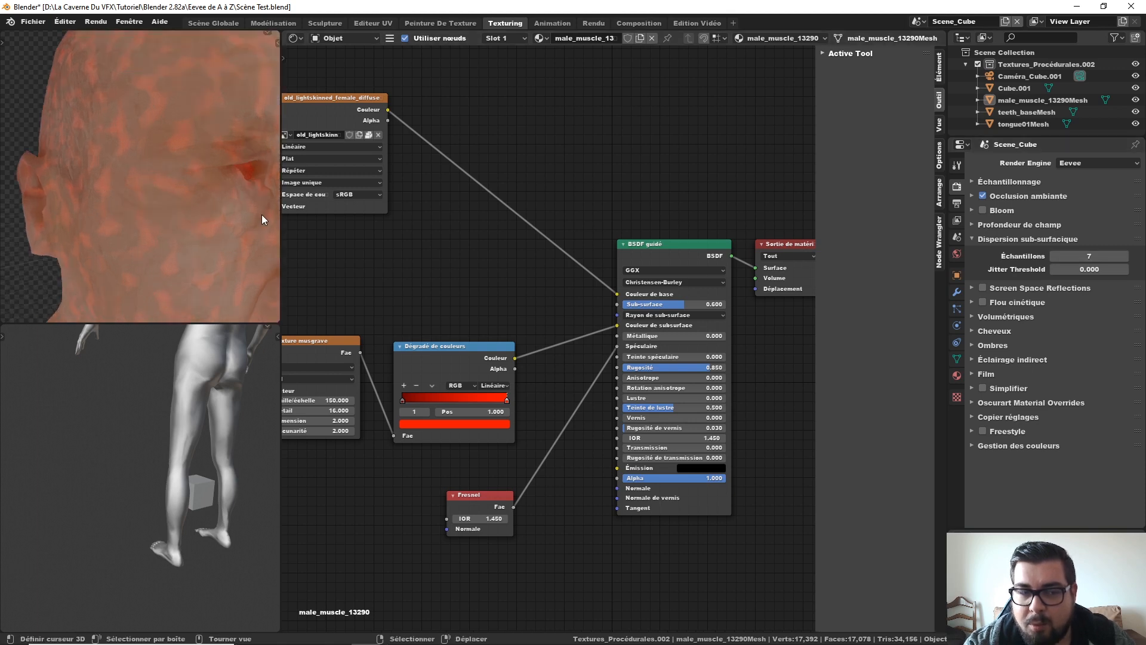
middle_click_drag(259, 213, 156, 155)
scroll(199, 208, "up", 4)
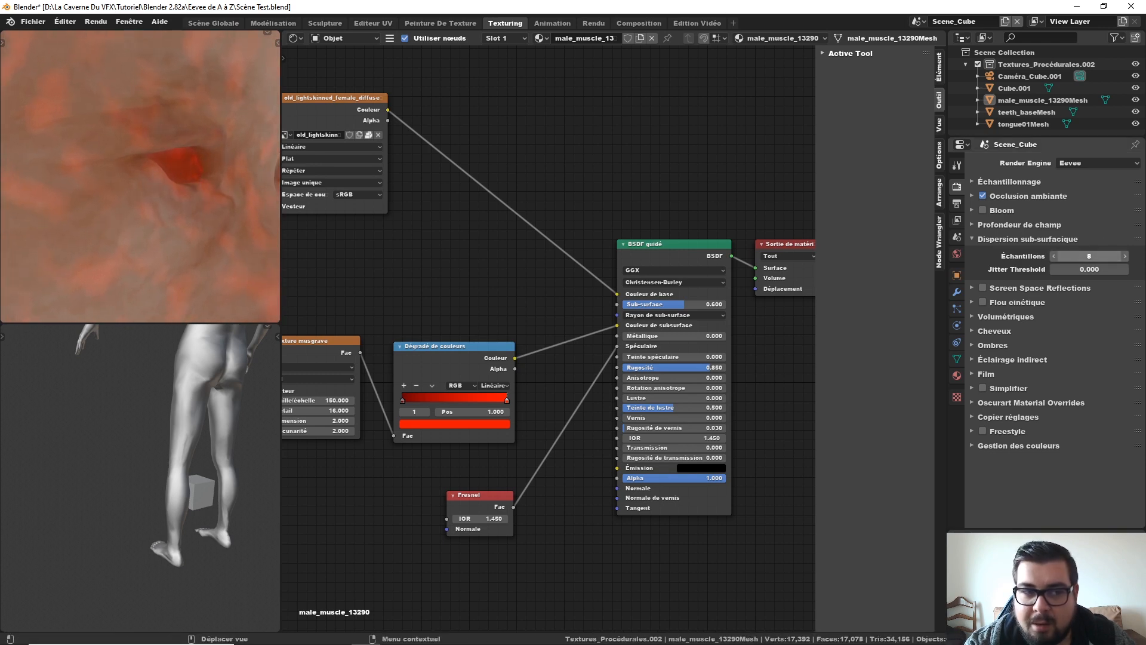
mouse_move(1091, 256)
left_mouse_down()
mouse_move(1126, 257)
mouse_move(1072, 256)
left_mouse_up()
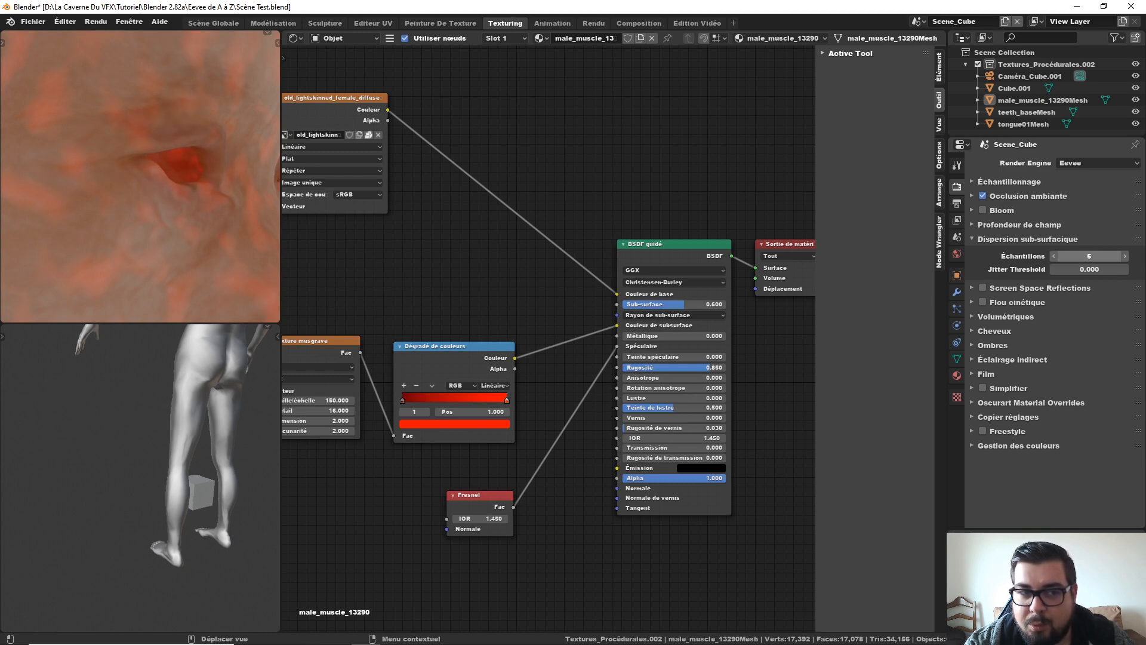
Step: Try 12 Subsurface Scattering samples on the close-up of the eye and return the samples to 5
left_click(1089, 256)
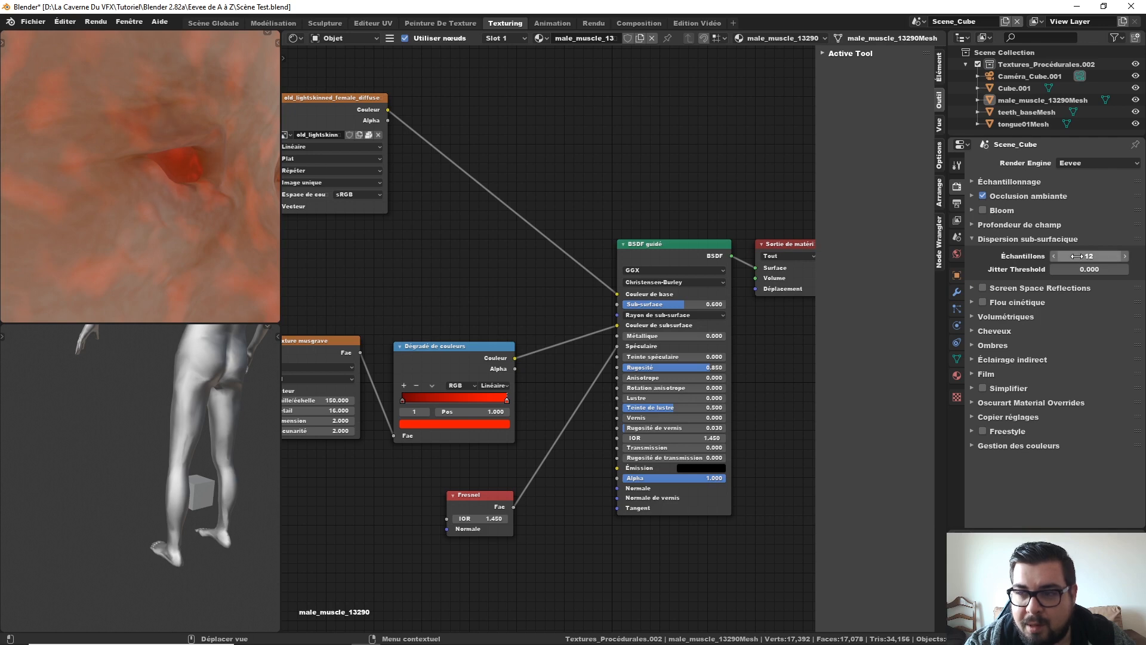
type("12")
key("BackSpace")
key("BackSpace")
type("5")
key("Return")
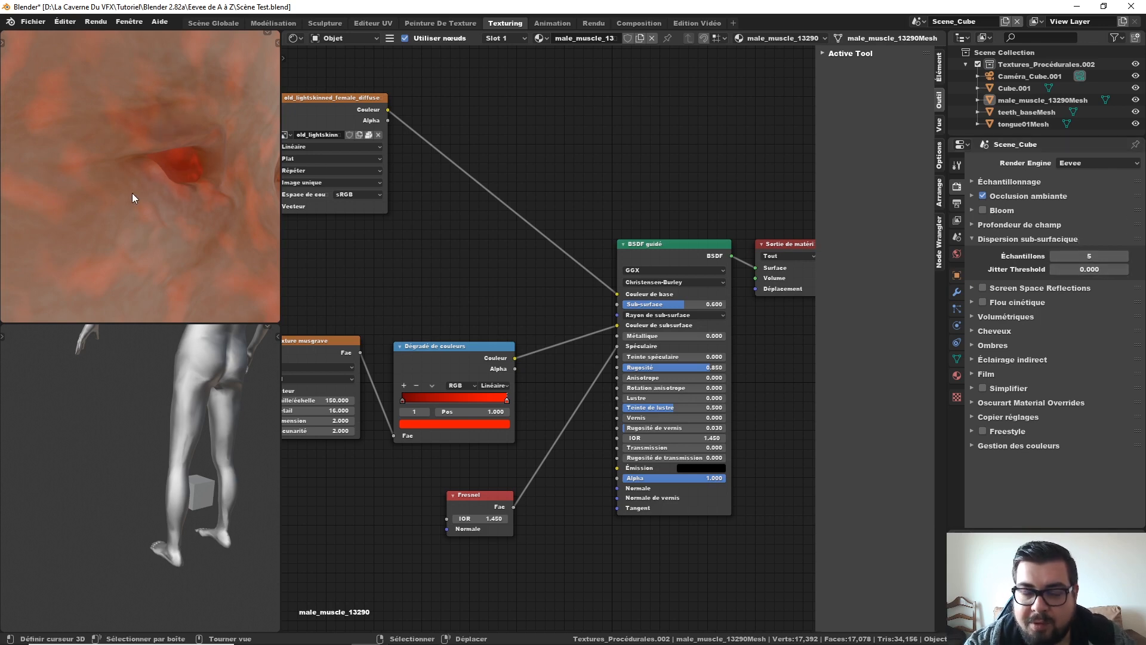
Step: Raise the Subsurface Scattering Jitter Threshold to 1 and examine the head from several angles
scroll(140, 192, "down", 3)
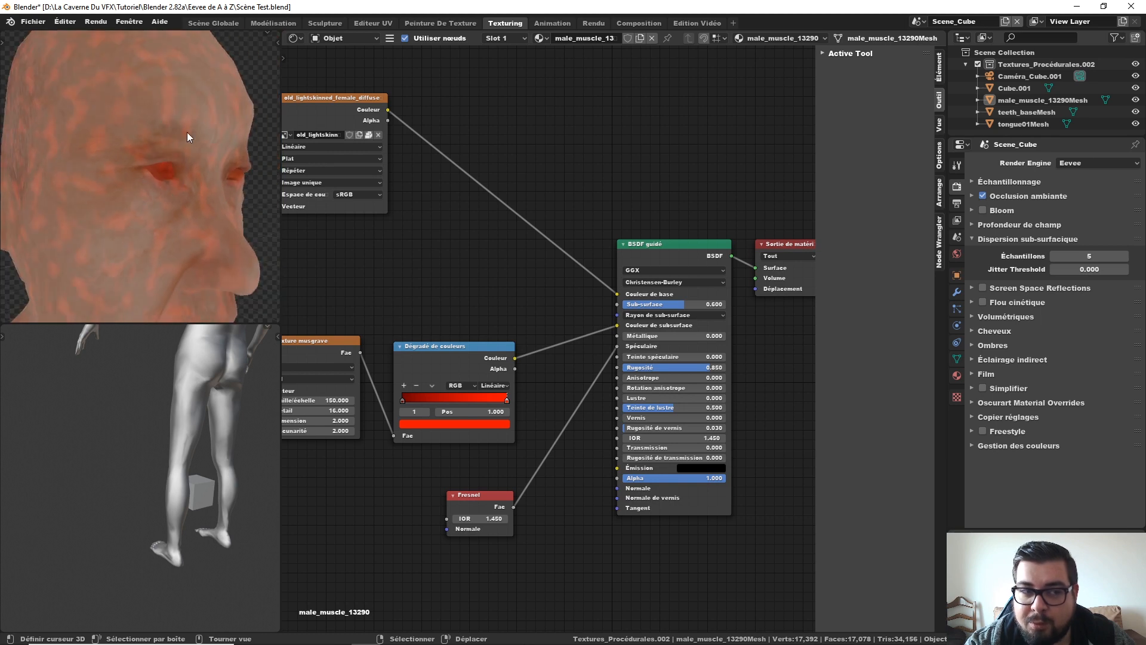
left_click_drag(1072, 270, 1132, 269)
scroll(263, 224, "down", 1)
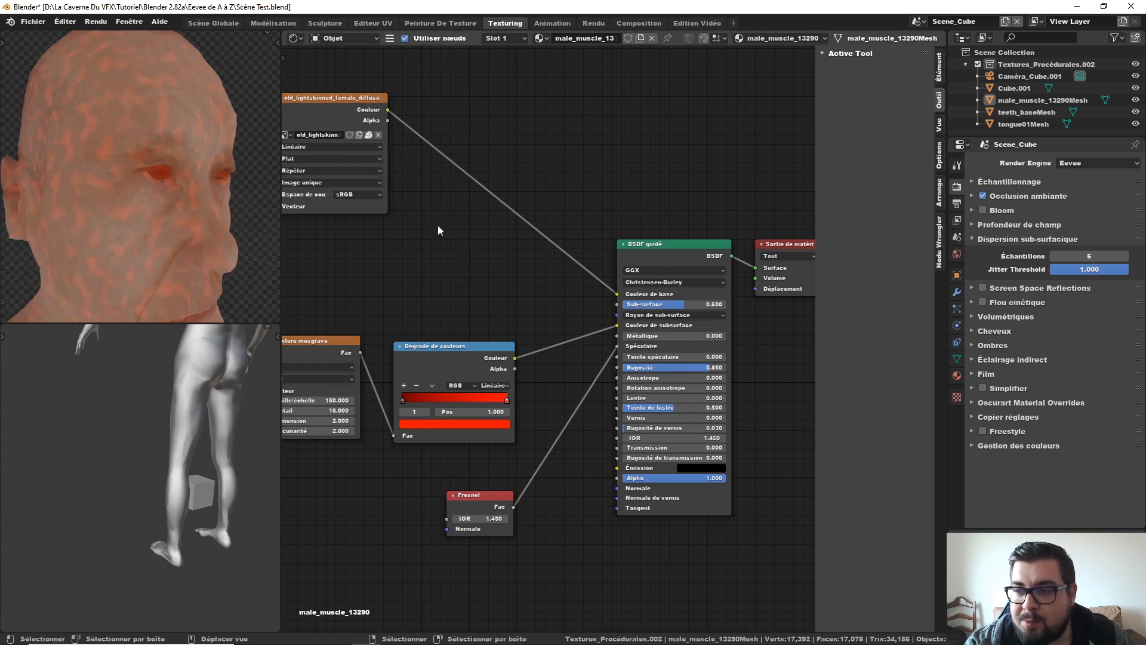
middle_click_drag(257, 212, 203, 167)
middle_click_drag(73, 185, 188, 174)
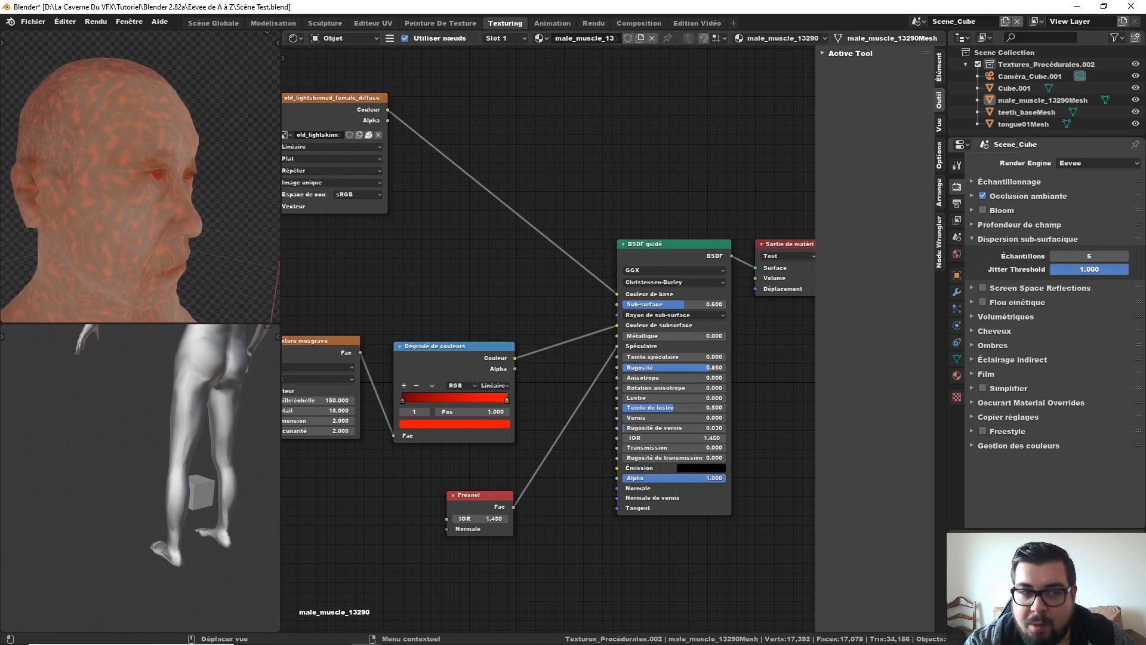
middle_click_drag(128, 260, 97, 224)
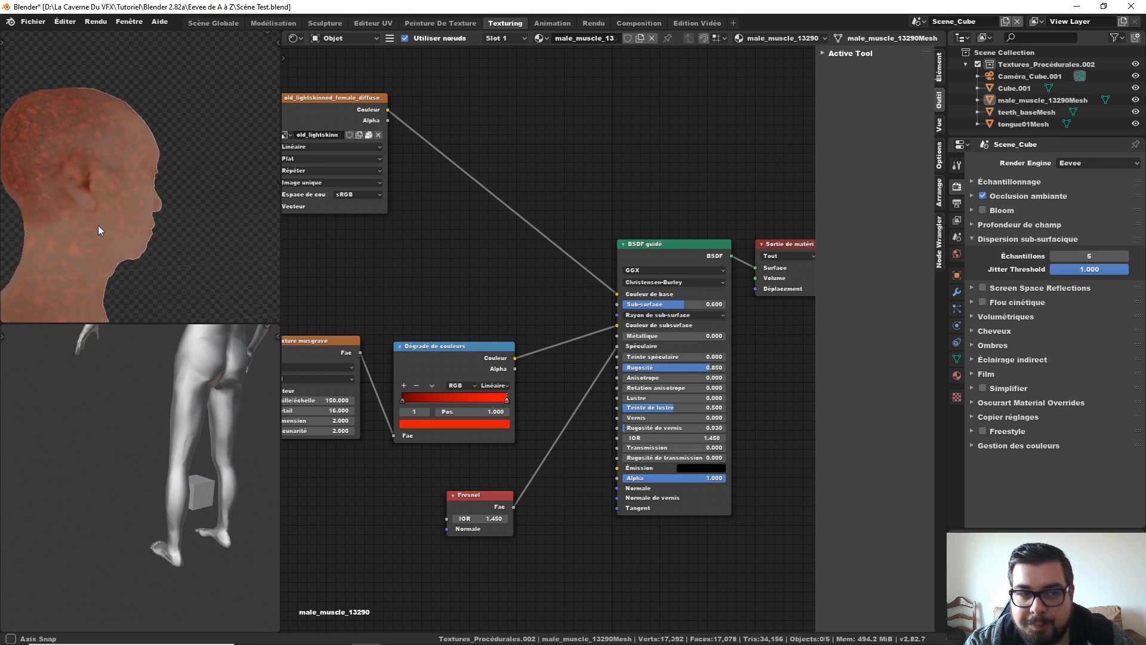
mouse_move(1109, 272)
left_mouse_down()
mouse_move(1028, 271)
mouse_move(1128, 271)
left_mouse_up()
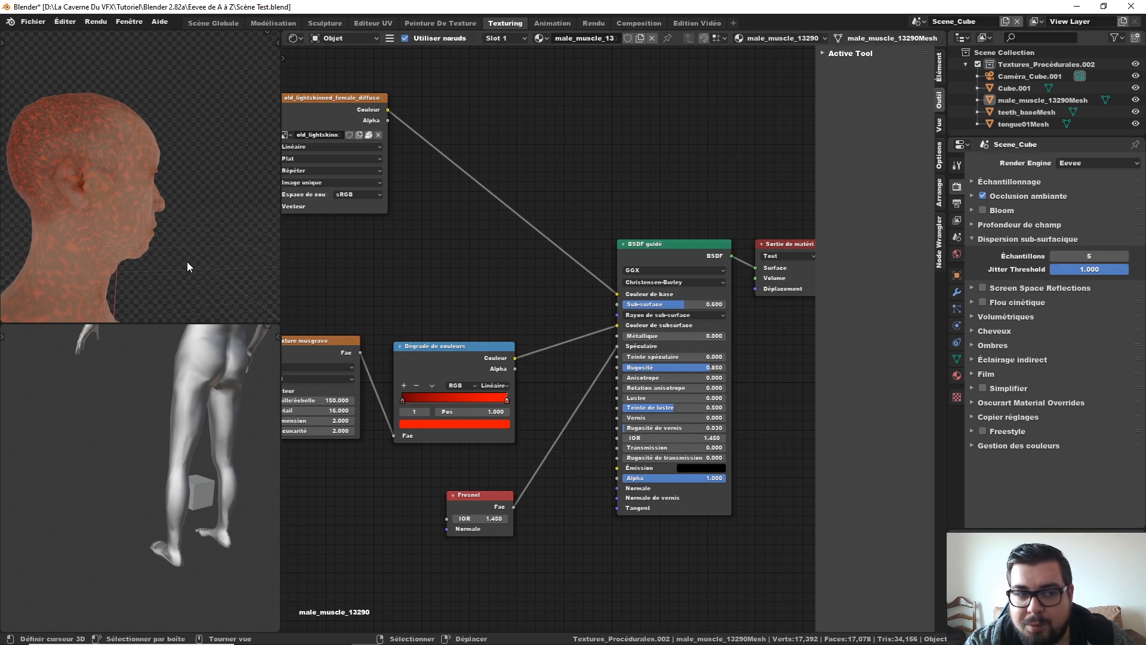
middle_click_drag(187, 262, 64, 243)
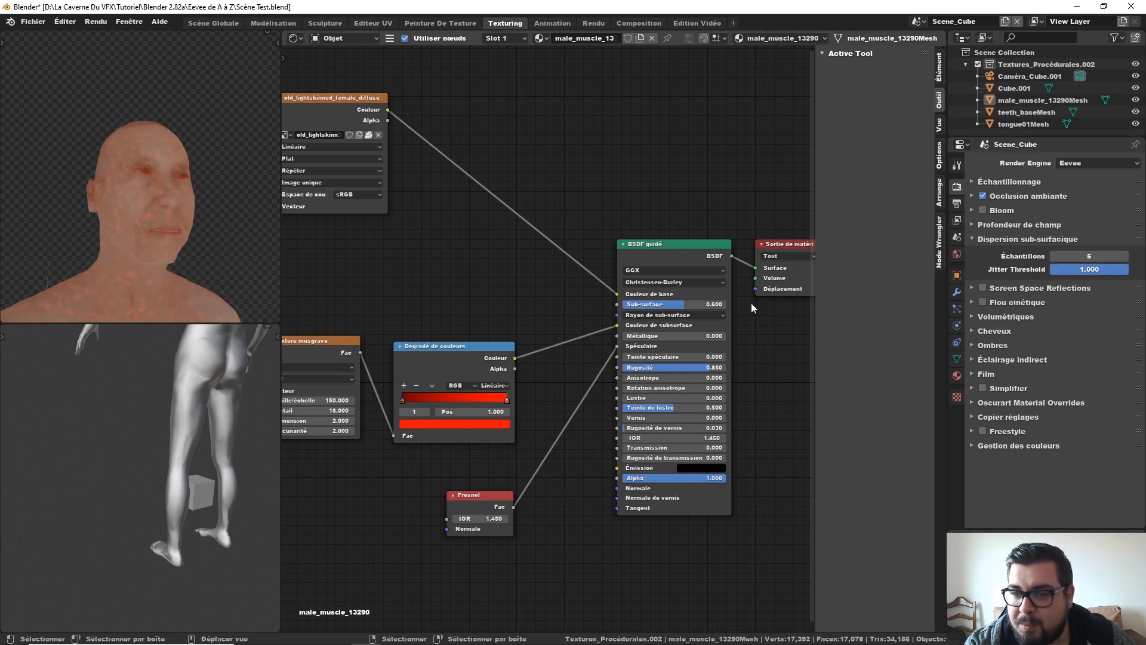
Step: Raise the Principled BSDF's Subsurface value to 1 and view the head from a different angle
left_click_drag(682, 303, 727, 304)
middle_click_drag(158, 218, 201, 197)
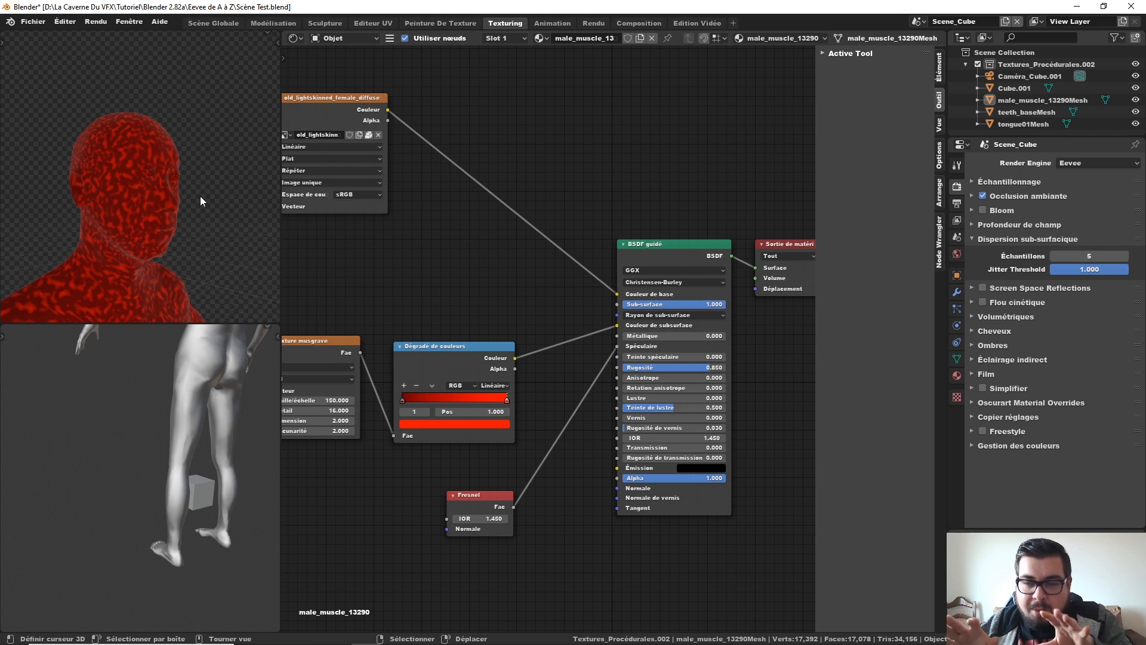